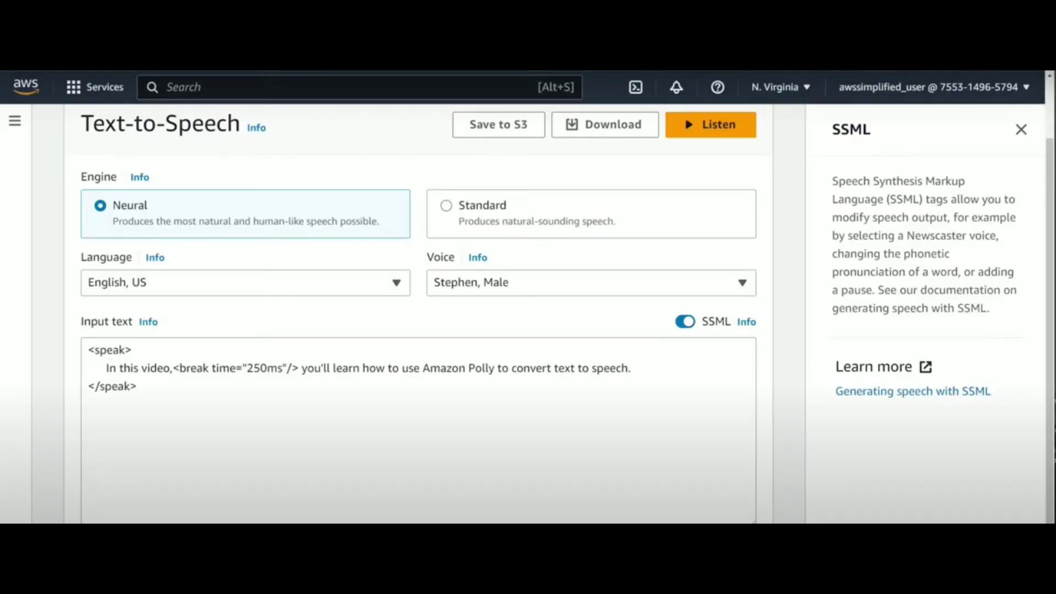
- Replace Polly's SSML input with markup that speaks the sentence's second half at 200% rate
key(ctrl+a)
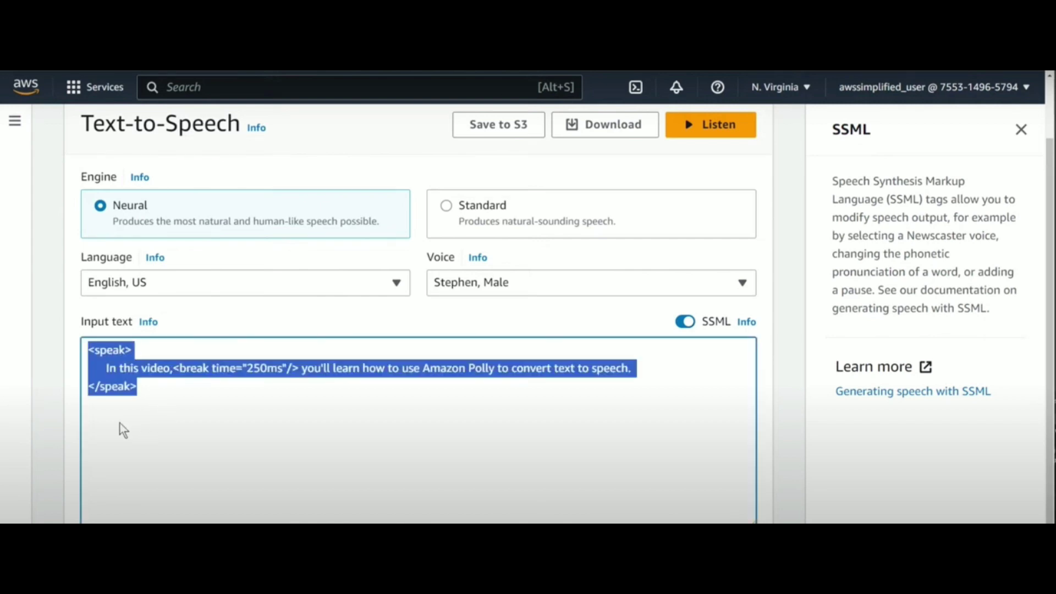
text(<speak>     <s>In this video, you'll learn how to use Amazon Polly to convert text to speech.</s>     <s>Polly is a serverless platform that uses a pay as you go model</s> </speak>)
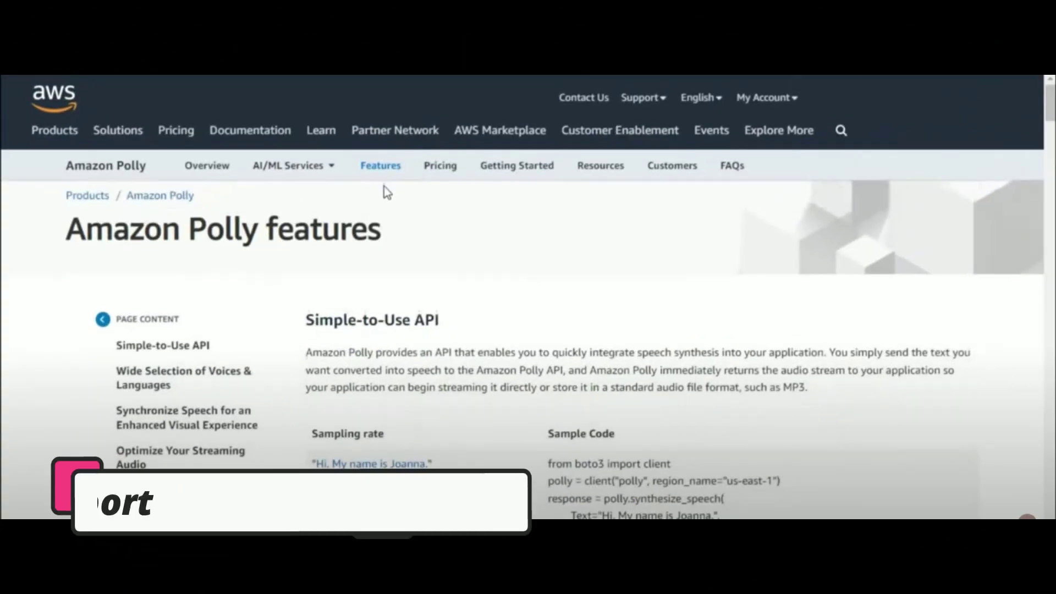
scroll(501, 228, down, 5)
scroll(505, 232, down, 5)
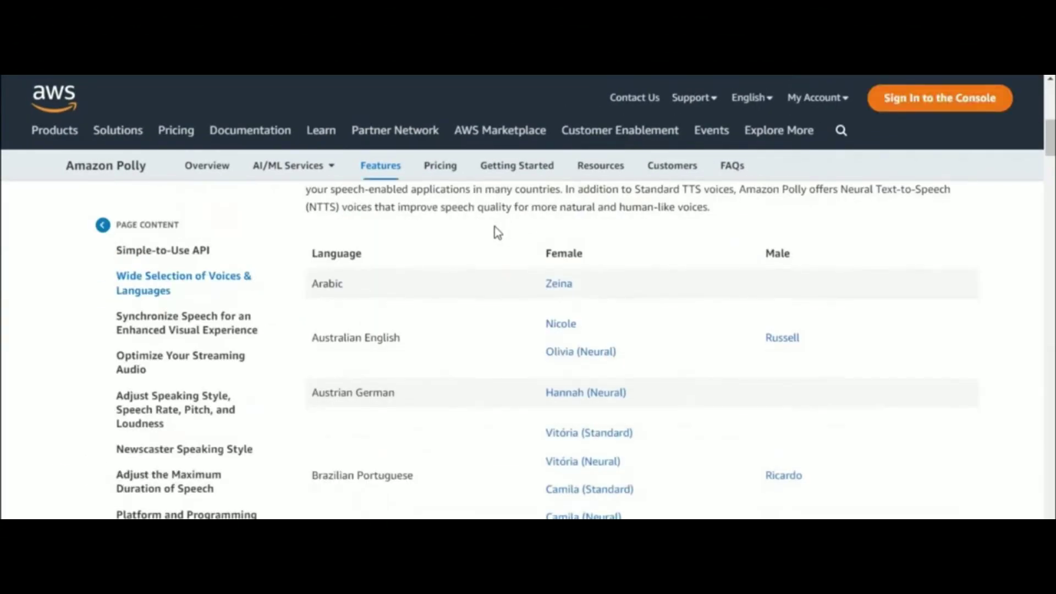
scroll(855, 312, down, 1)
scroll(766, 292, up, 1)
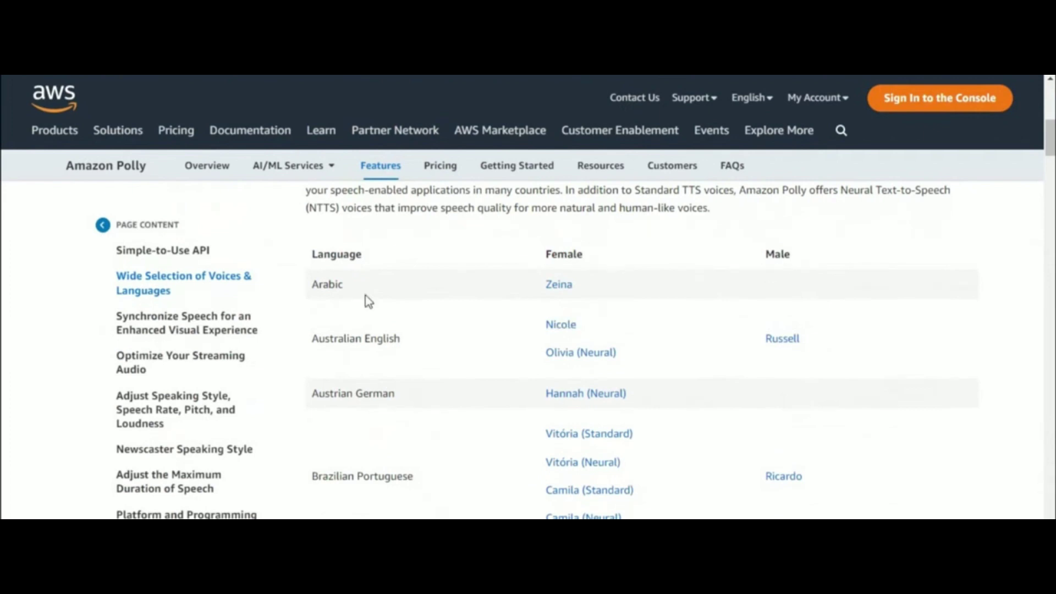
scroll(348, 294, down, 4)
scroll(383, 321, up, 1)
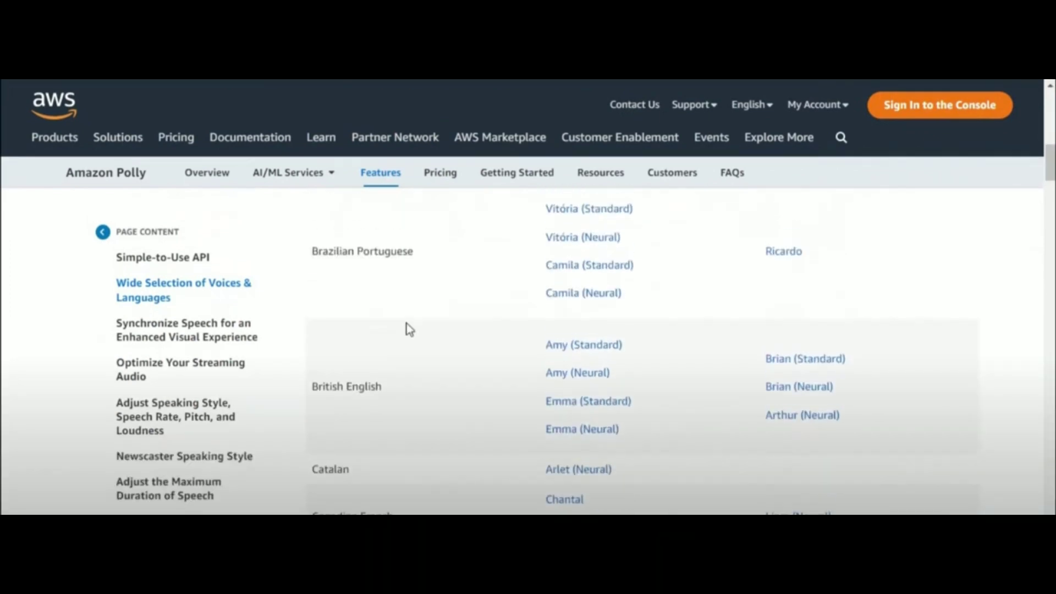
scroll(405, 328, down, 1)
scroll(597, 302, up, 1)
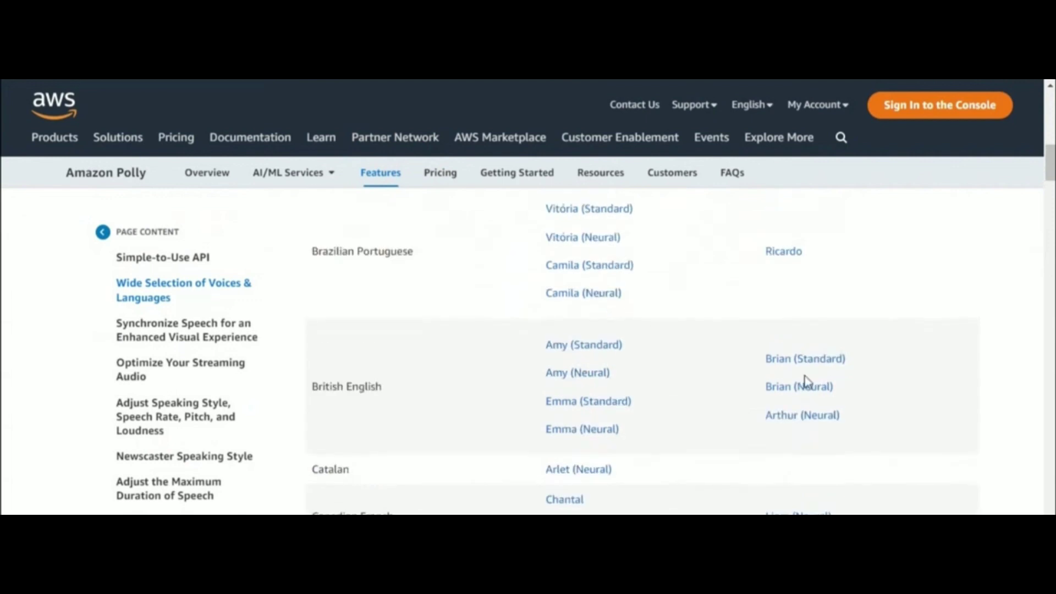
scroll(814, 374, down, 1)
scroll(816, 404, down, 1)
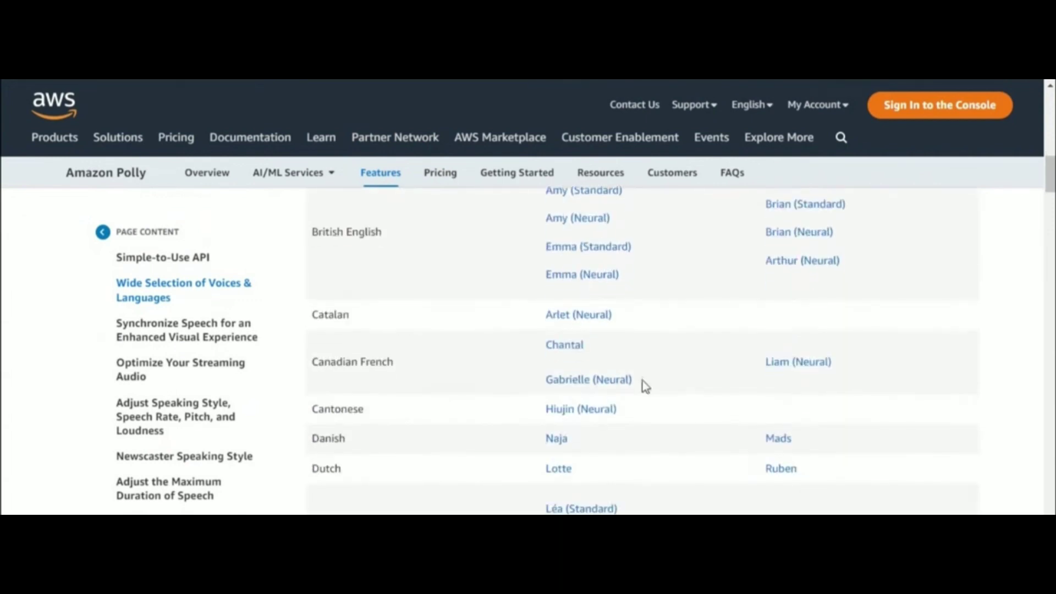
scroll(606, 336, up, 2)
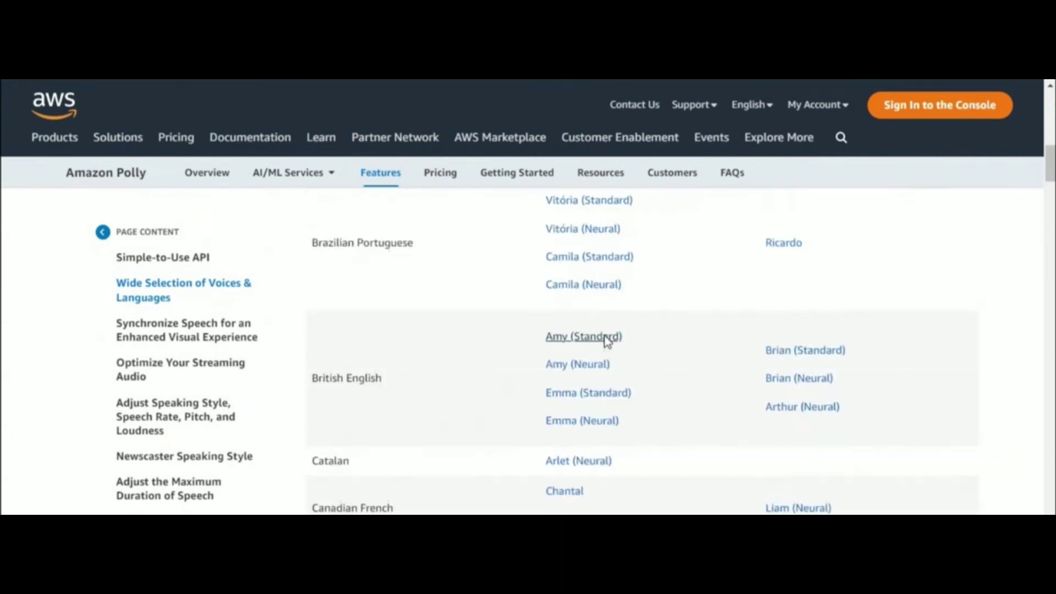
scroll(606, 345, up, 2)
scroll(605, 338, up, 2)
scroll(610, 351, down, 2)
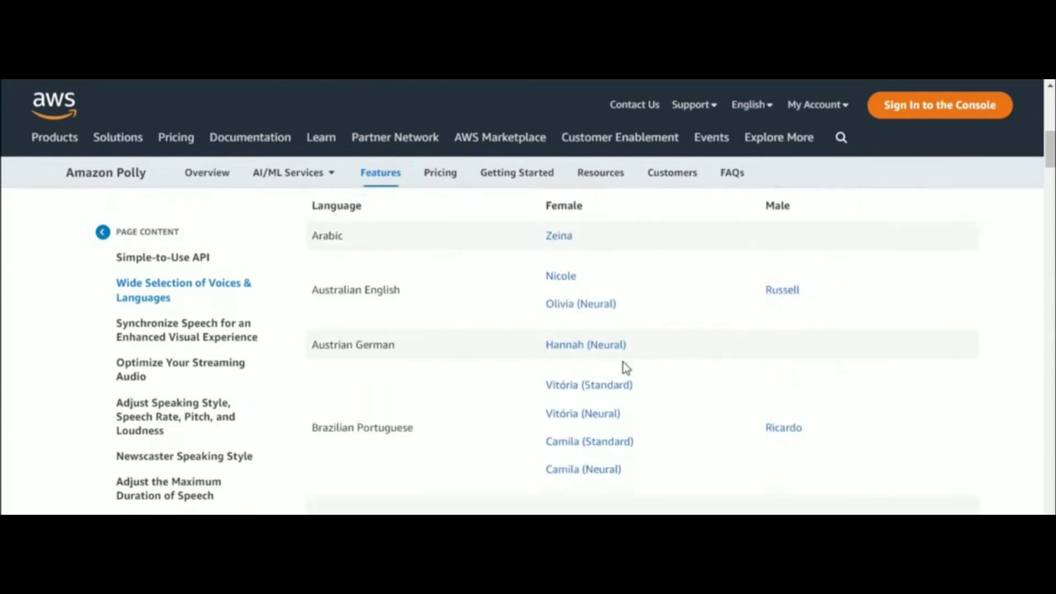
scroll(597, 352, down, 1)
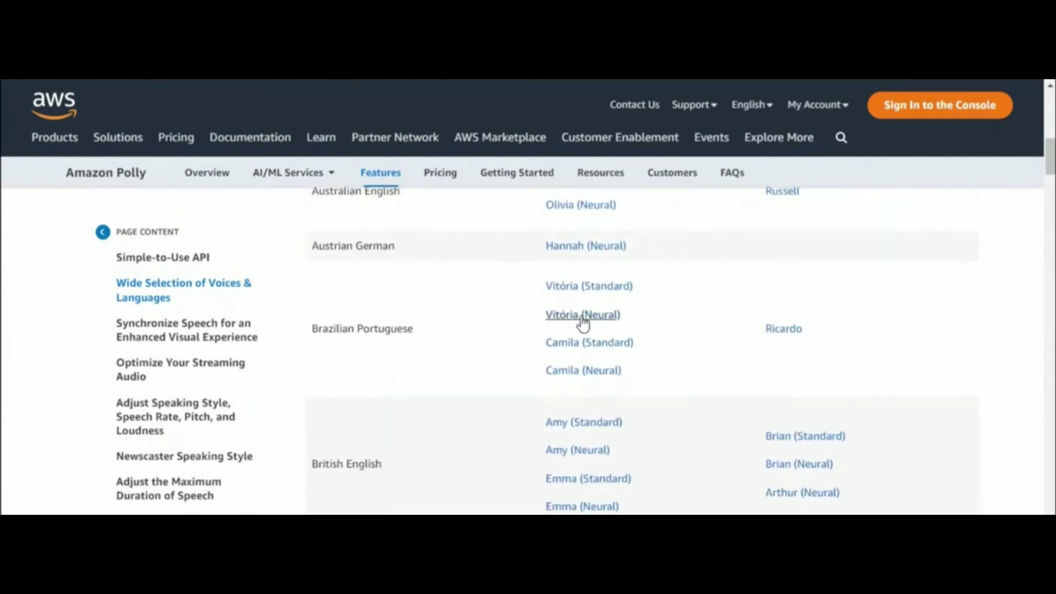
scroll(583, 324, down, 2)
scroll(757, 358, down, 1)
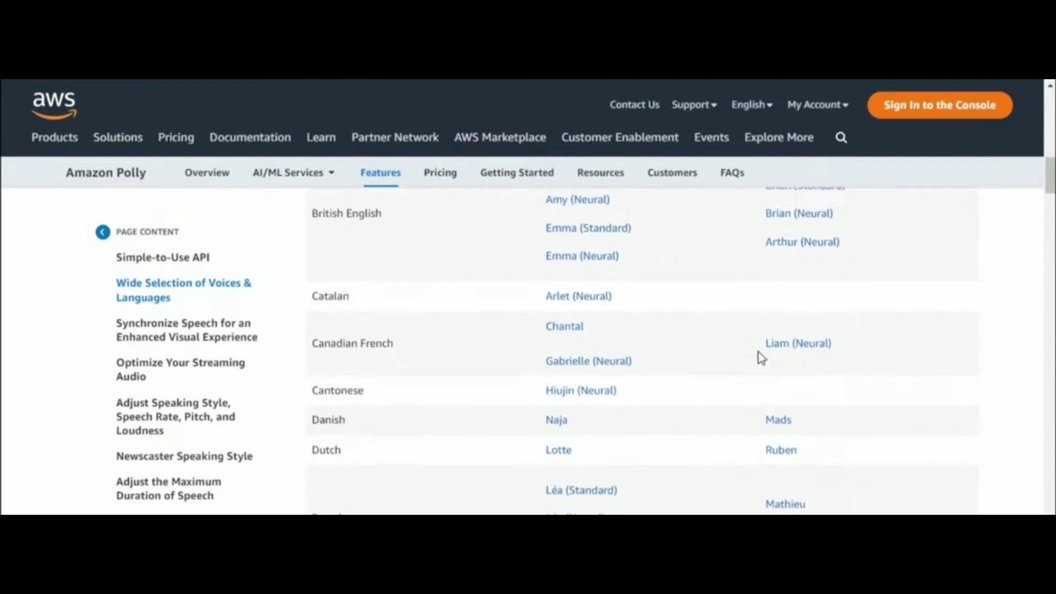
scroll(773, 358, down, 1)
scroll(778, 361, down, 1)
scroll(778, 360, down, 2)
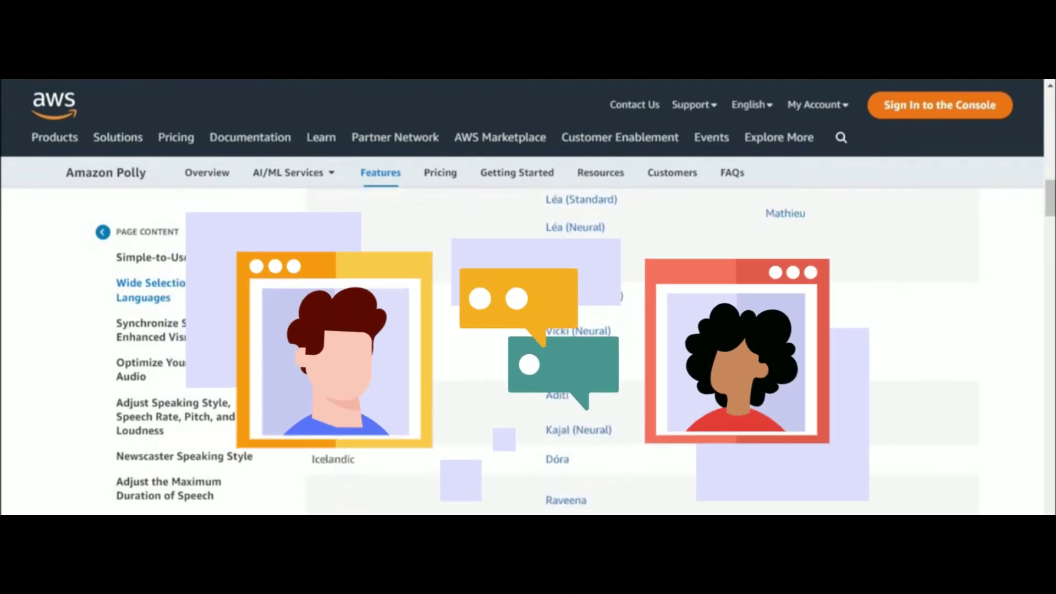
scroll(578, 355, down, 1)
scroll(441, 184, down, 1)
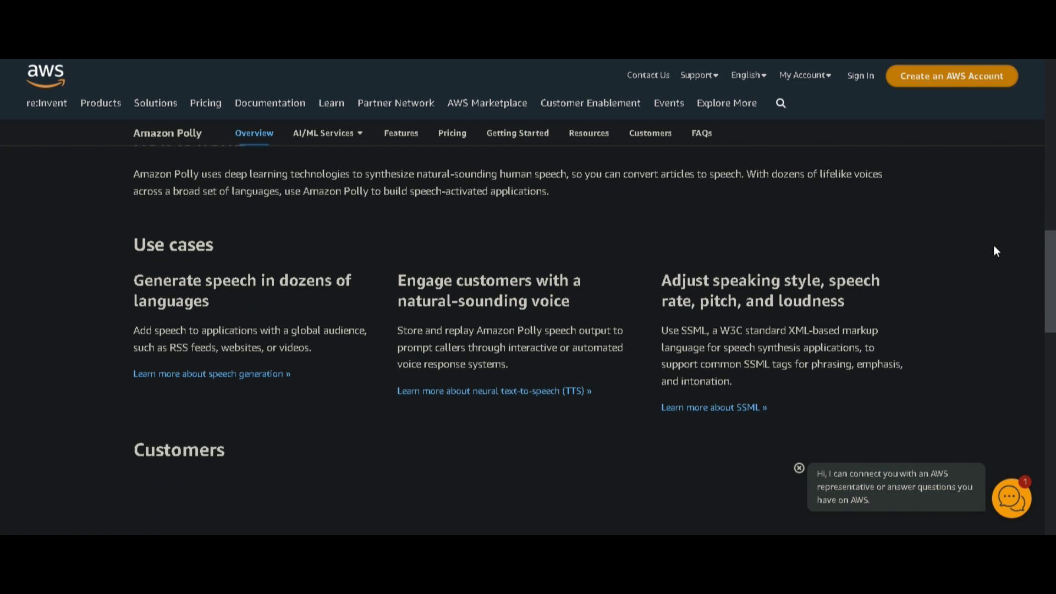
scroll(995, 247, down, 5)
scroll(994, 252, down, 2)
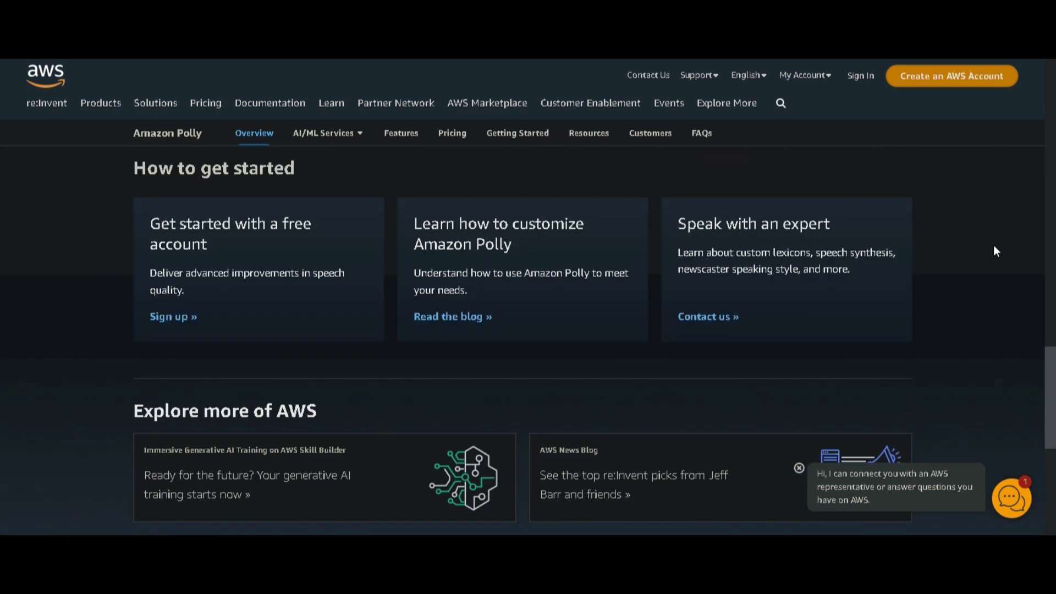
scroll(994, 251, down, 3)
scroll(995, 251, down, 2)
scroll(994, 251, down, 1)
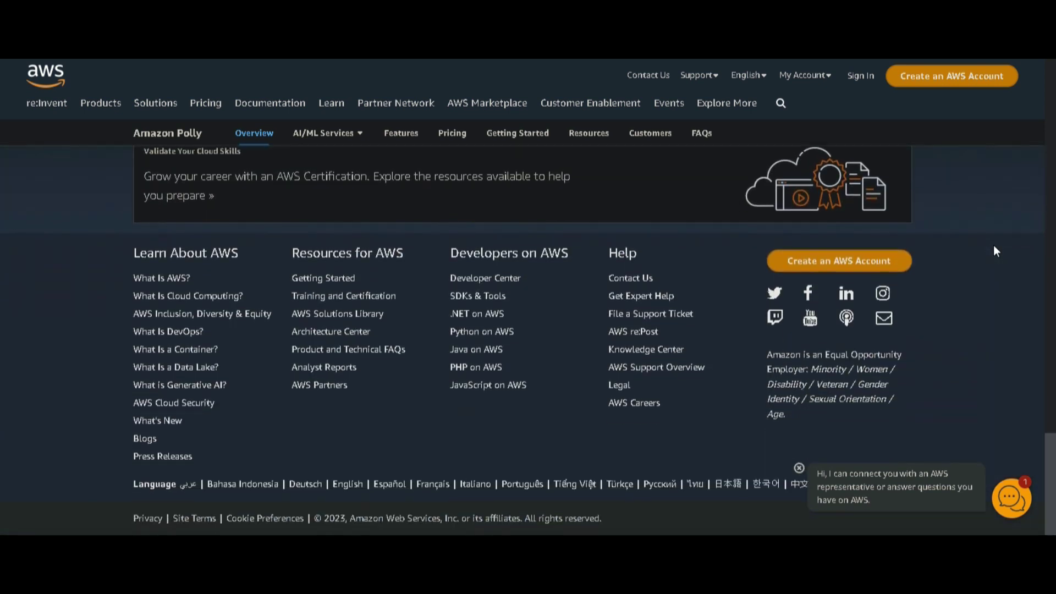
scroll(994, 251, up, 4)
scroll(994, 250, up, 2)
scroll(994, 251, up, 2)
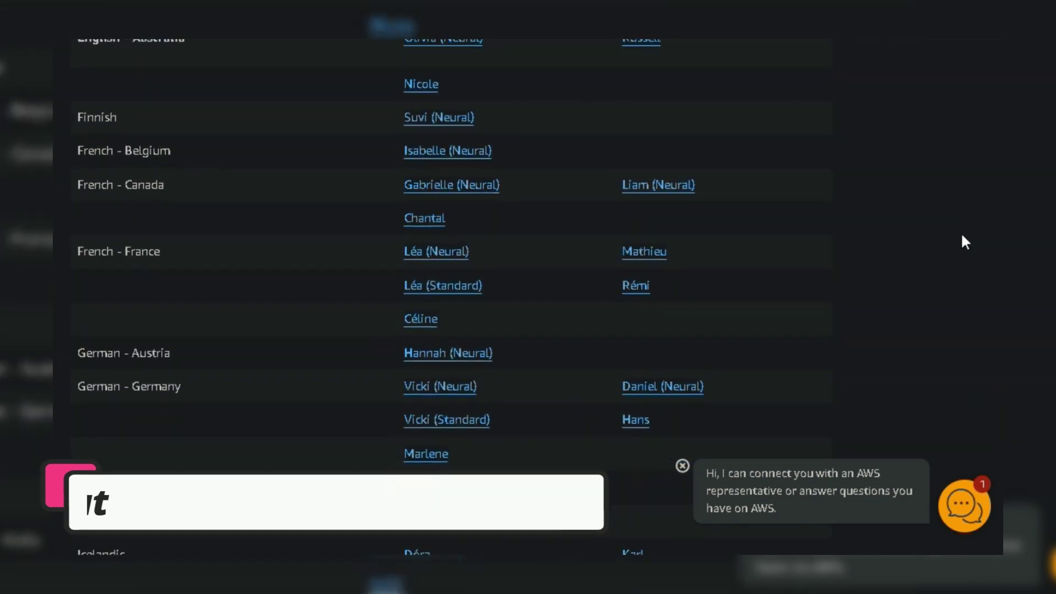
scroll(961, 231, down, 5)
scroll(961, 232, down, 5)
scroll(962, 233, down, 2)
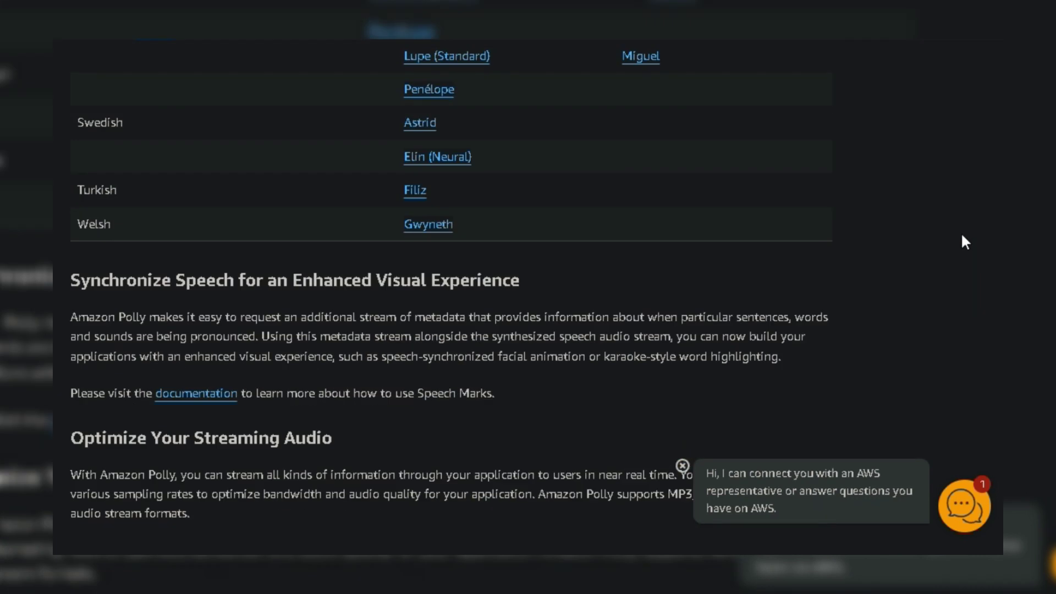
scroll(961, 233, down, 1)
scroll(443, 162, up, 5)
scroll(421, 166, up, 5)
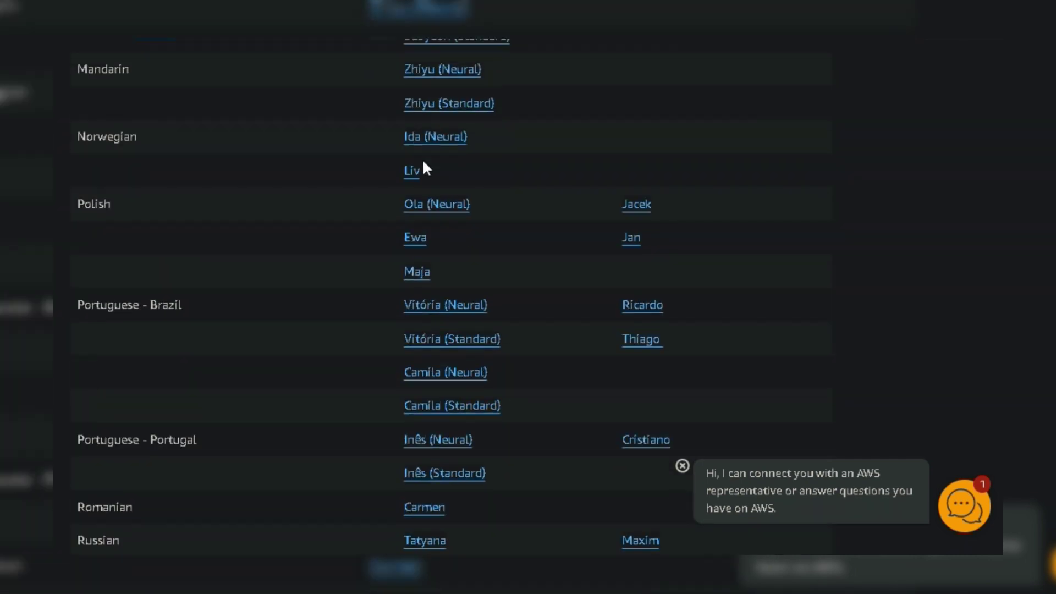
scroll(422, 165, up, 3)
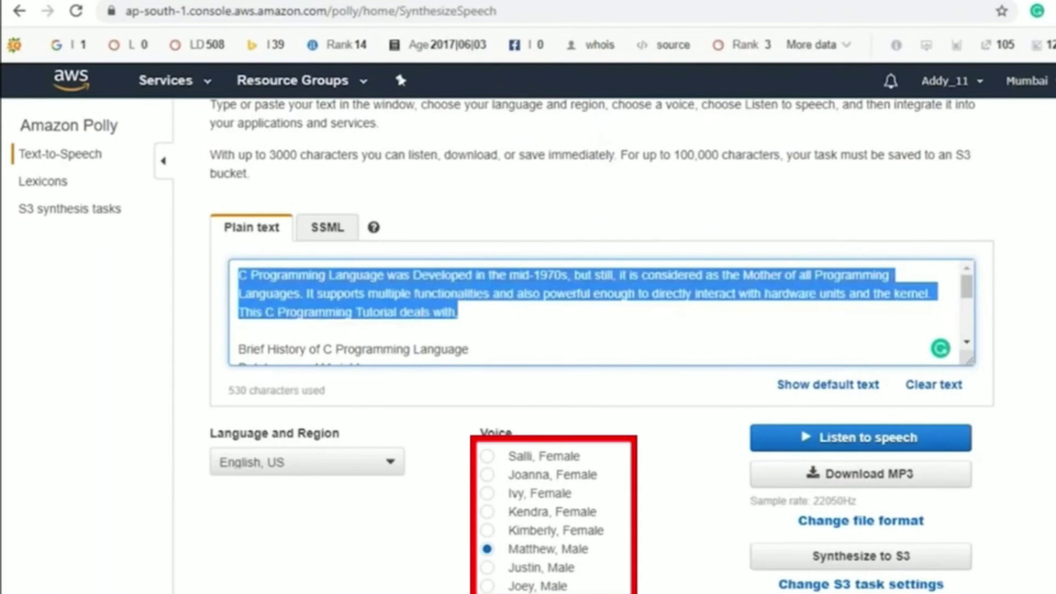
- Switch Polly's input to SSML and paste in the C programming passage
click(330, 225)
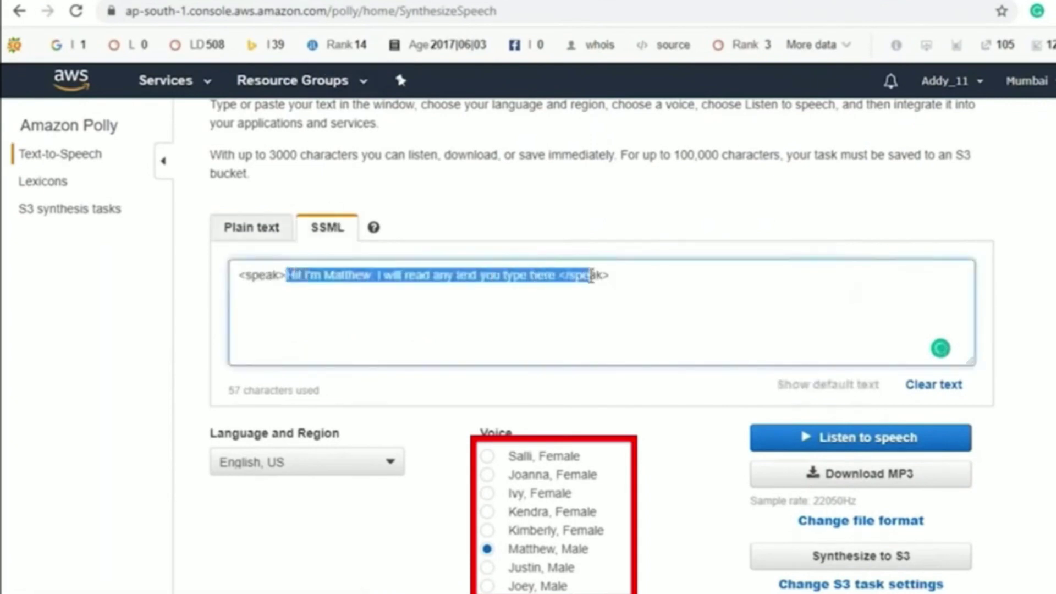
text(C Programming Language was Developed in the mid-1970s, but still, it is considered as the Mother of all Programming Languages. It supports multiple functionalities and also powerful enough to directly interact with hardware units and the kernel. This C Programming Tutorial deals with,)
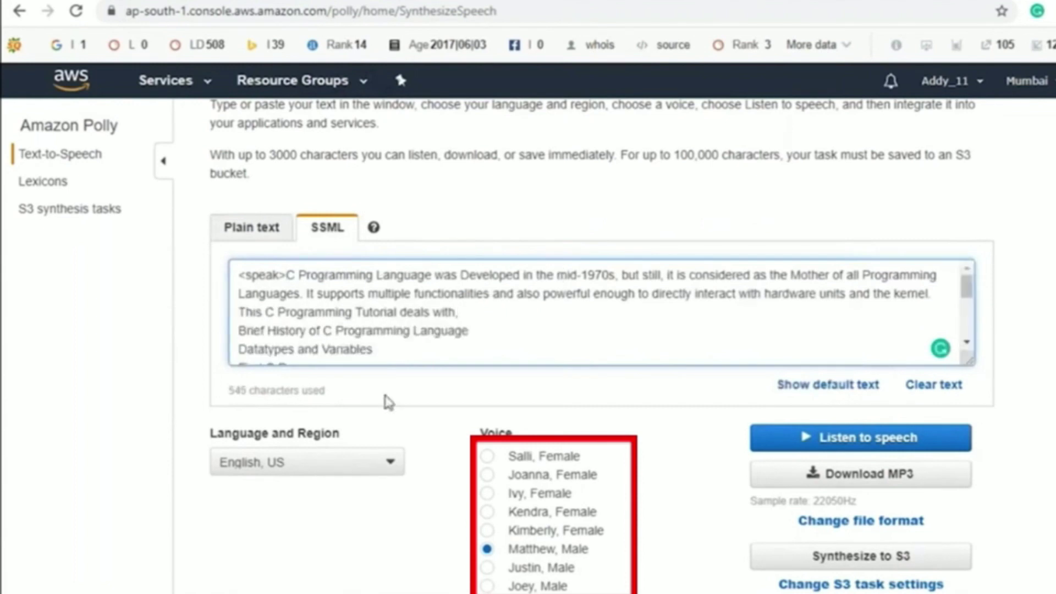
text(p>)
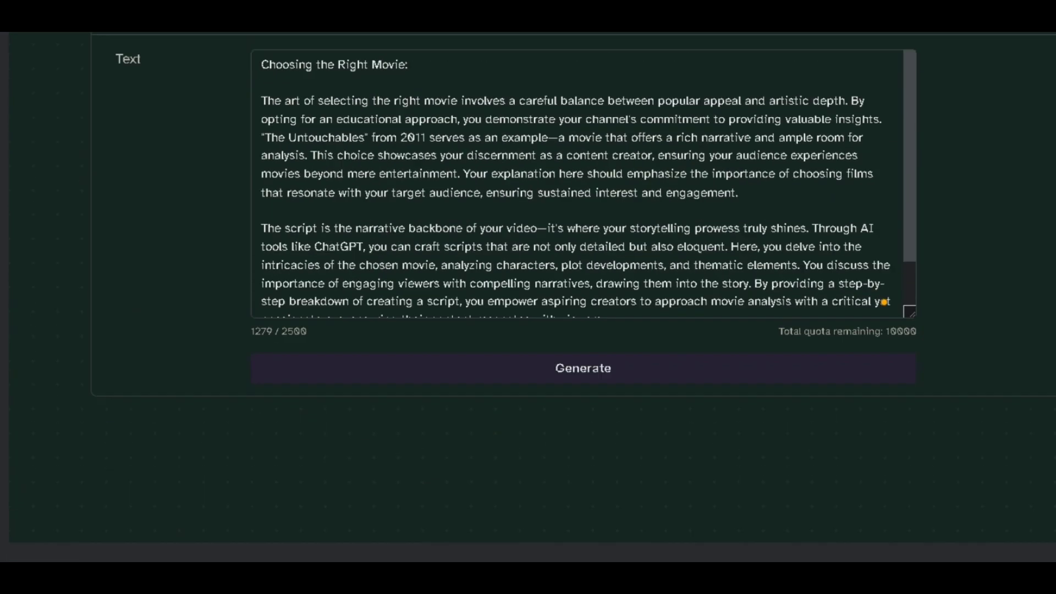
scroll(607, 233, down, 2)
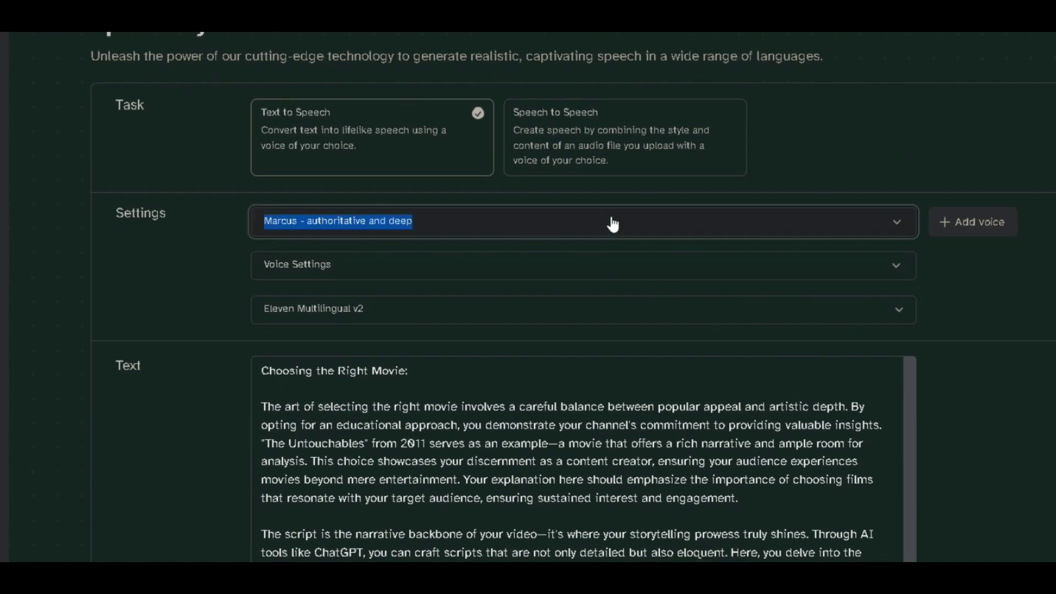
- Browse the voice list, preview Rachel, and glance at the speech models without changing them
click(612, 223)
scroll(625, 323, down, 1)
scroll(624, 323, down, 3)
scroll(627, 326, down, 5)
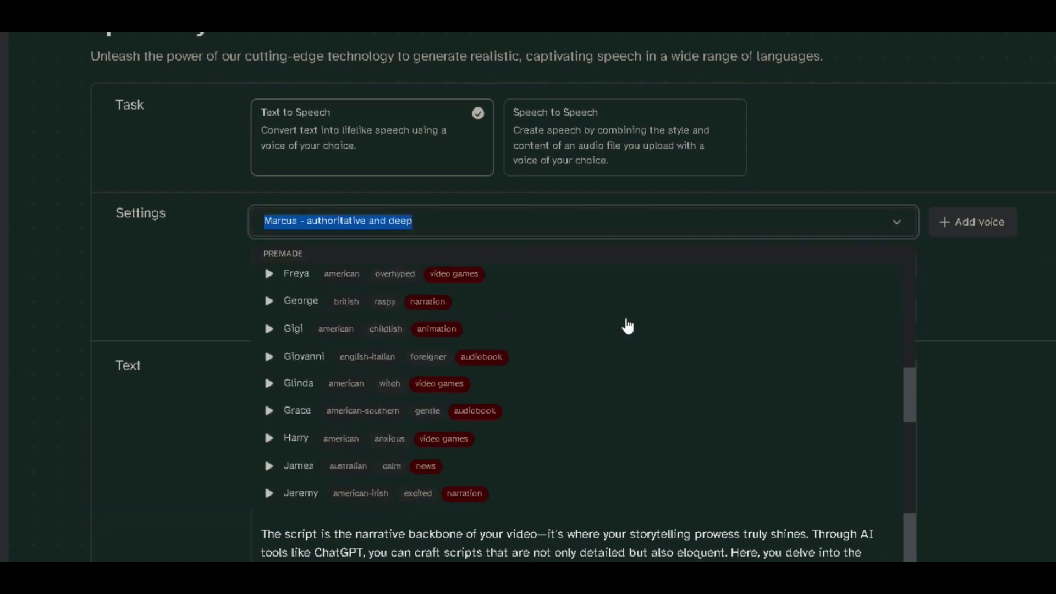
scroll(628, 325, down, 2)
scroll(627, 326, up, 3)
scroll(627, 326, down, 3)
scroll(628, 327, down, 2)
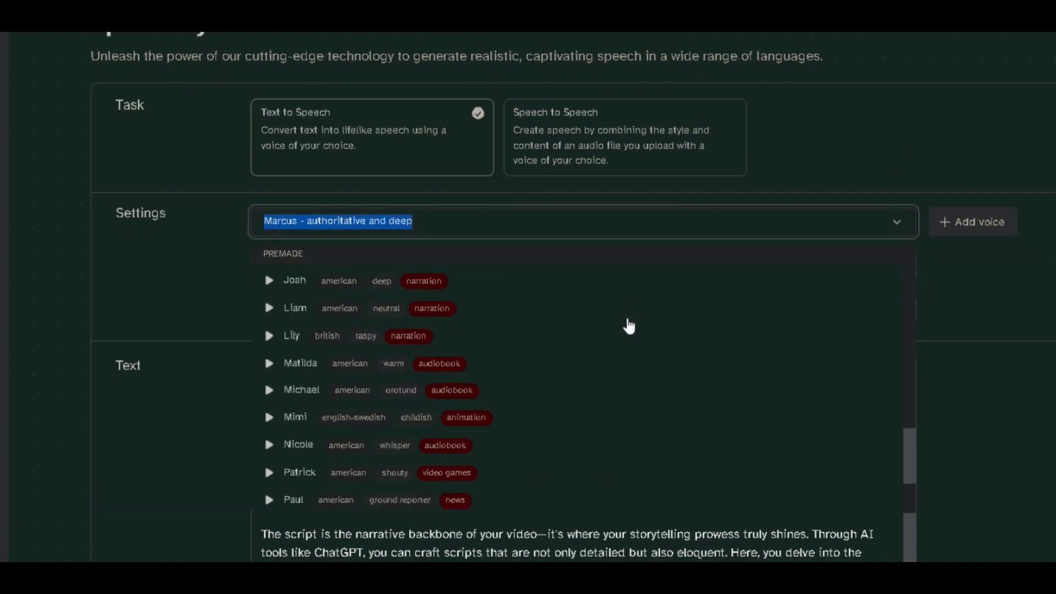
scroll(627, 326, down, 2)
click(281, 399)
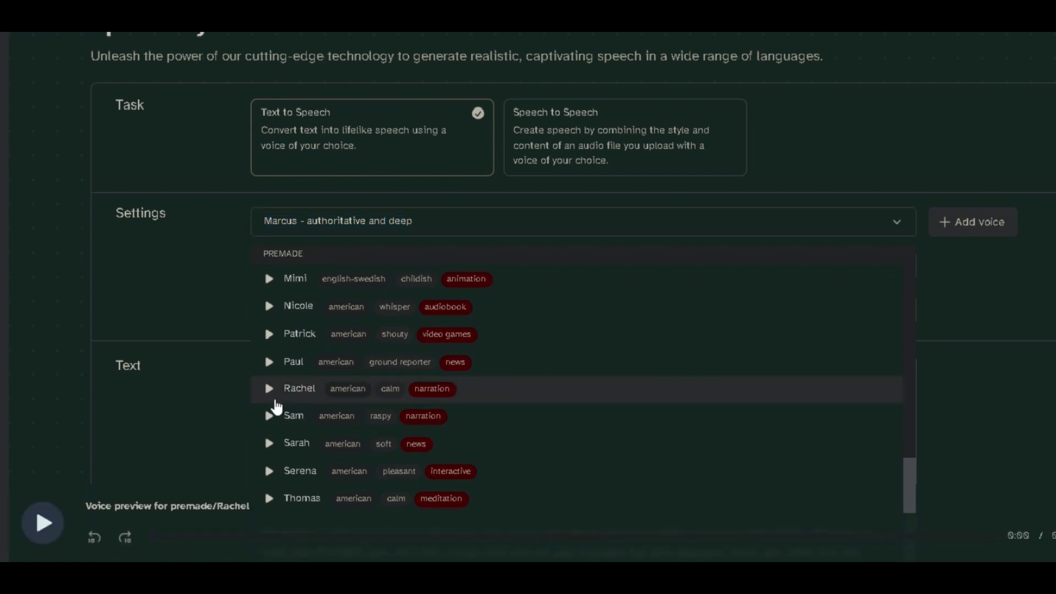
scroll(277, 406, down, 3)
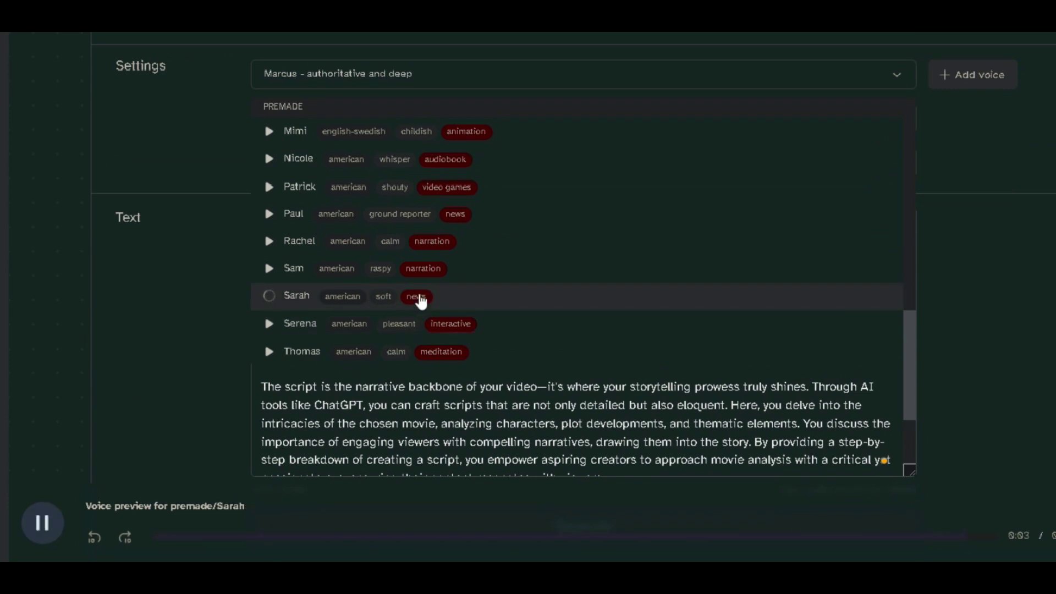
click(952, 270)
click(484, 161)
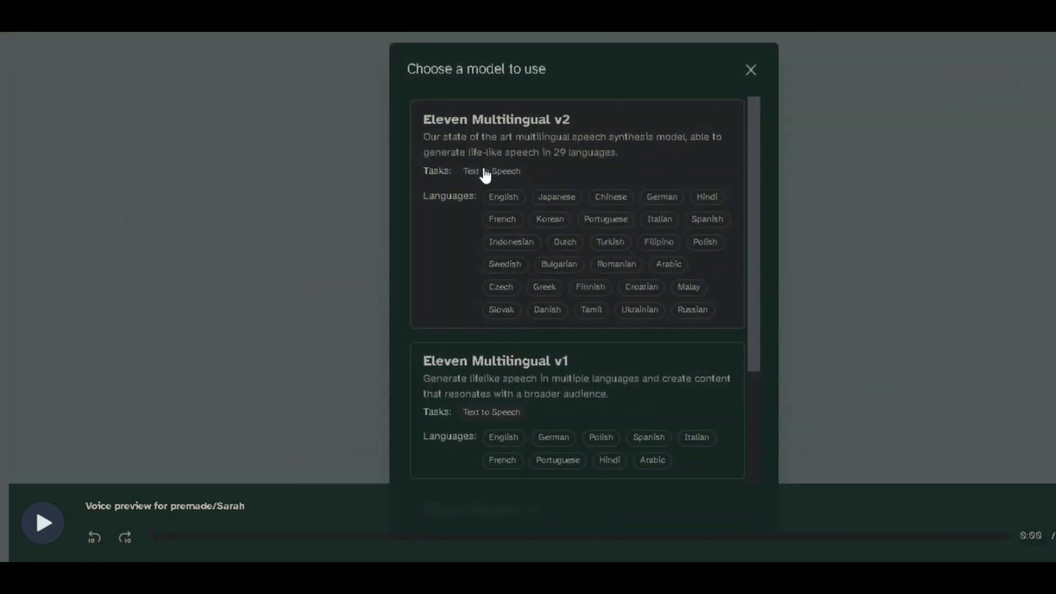
click(966, 242)
scroll(823, 278, up, 3)
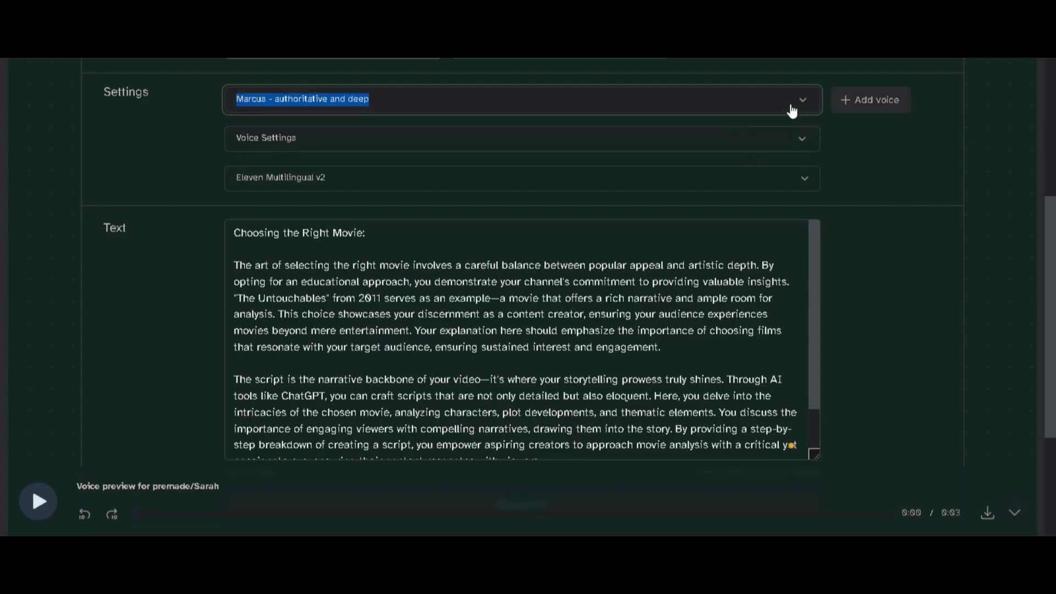
- Choose the Arnold premade voice and expand its stability and style settings
click(790, 111)
scroll(462, 267, down, 2)
scroll(255, 208, down, 2)
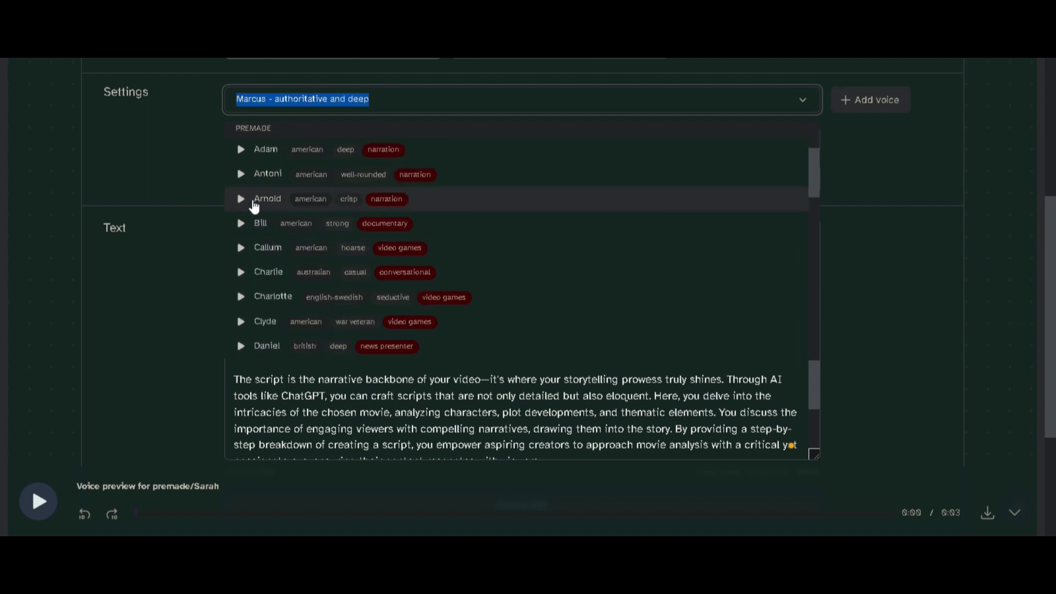
click(266, 199)
click(283, 141)
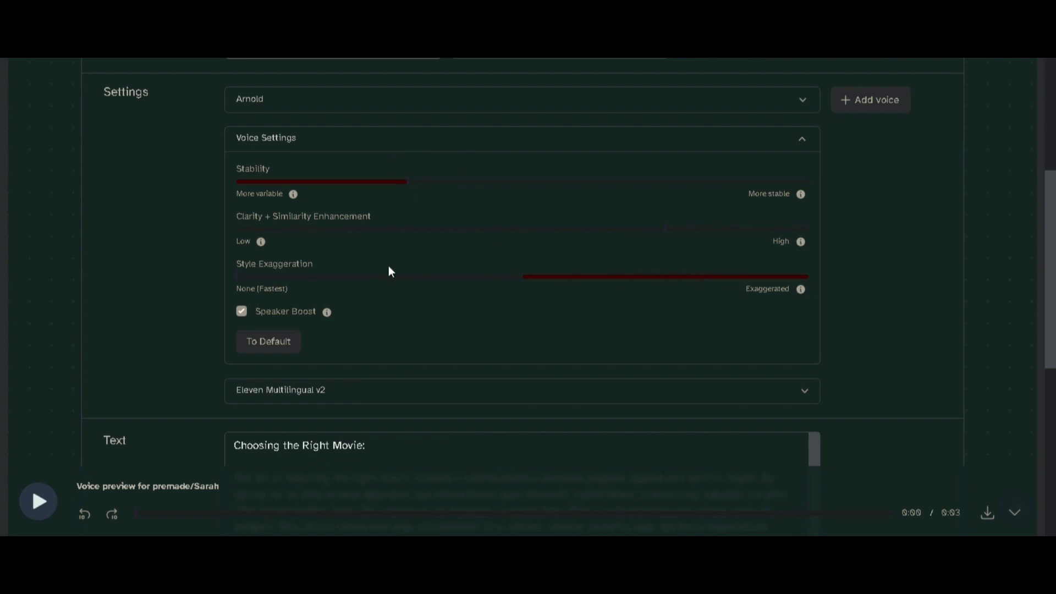
scroll(389, 272, down, 2)
scroll(344, 255, up, 1)
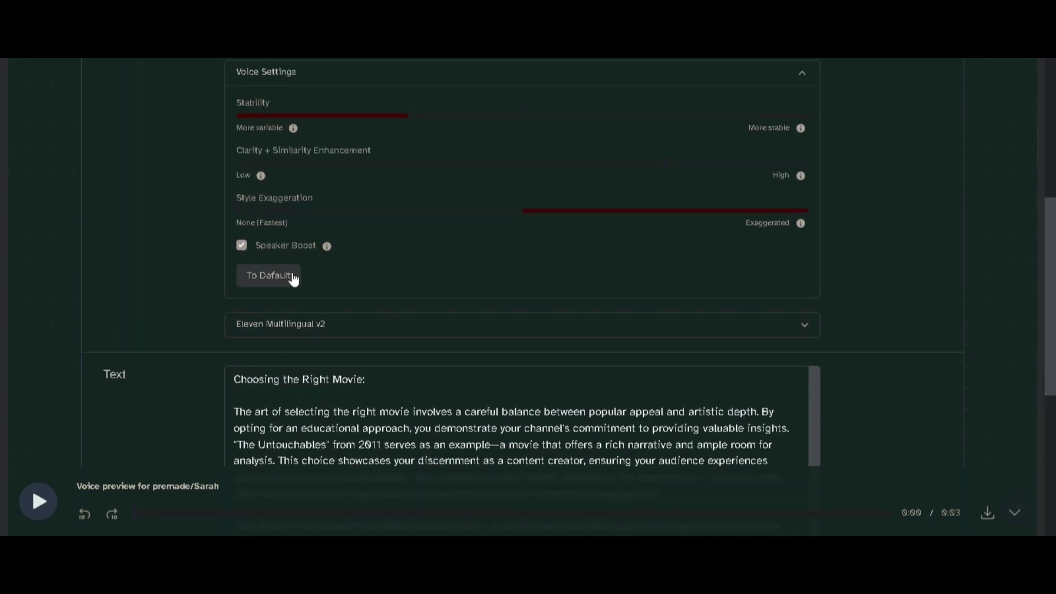
- Look through the available speech models, then pick Eleven Multilingual v1
click(757, 328)
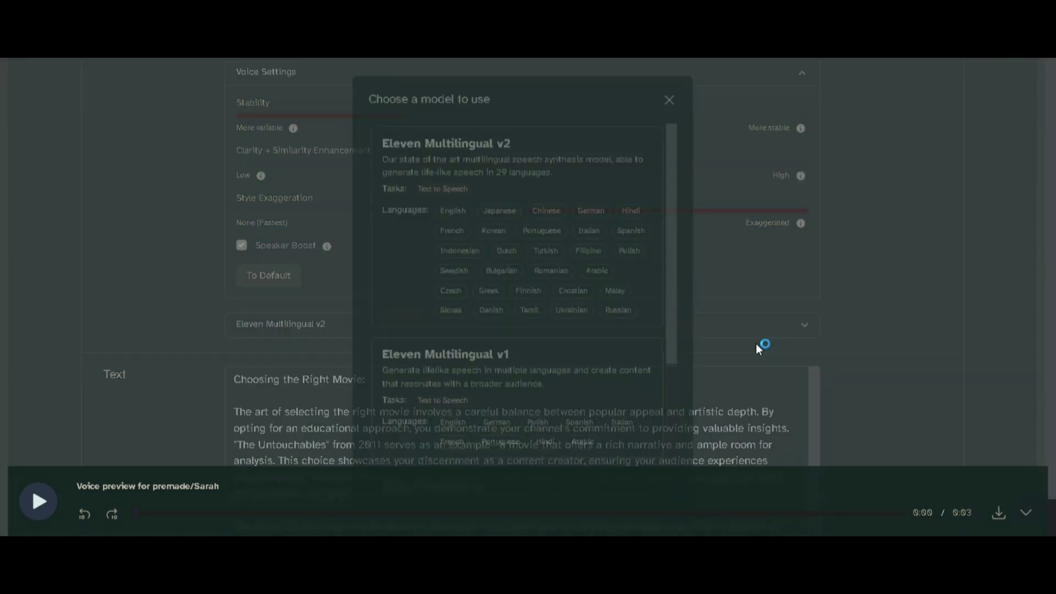
scroll(627, 313, down, 3)
scroll(591, 308, down, 1)
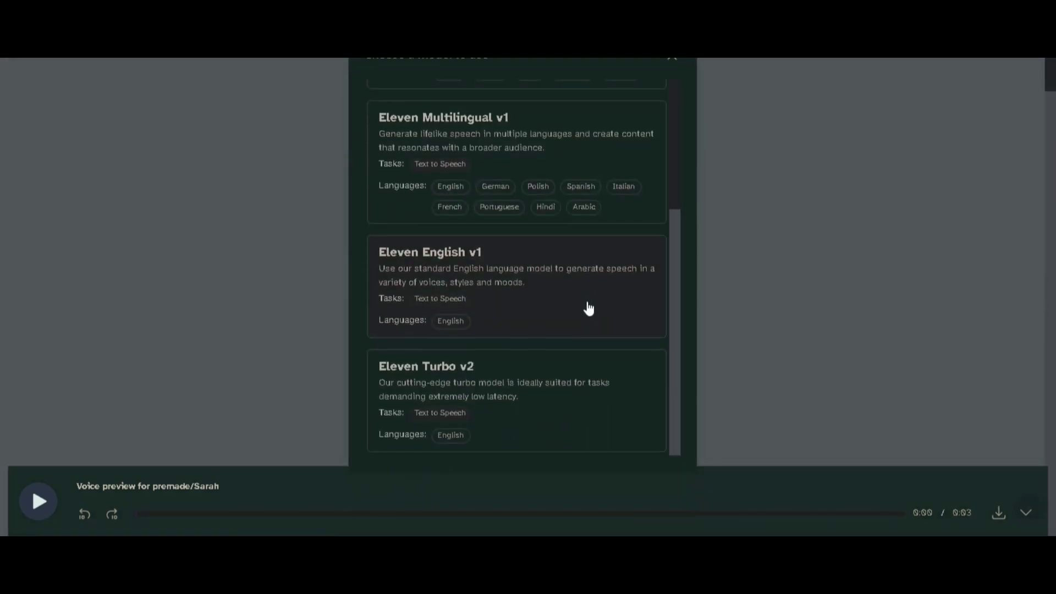
scroll(588, 309, up, 1)
scroll(588, 309, up, 1)
scroll(588, 309, up, 2)
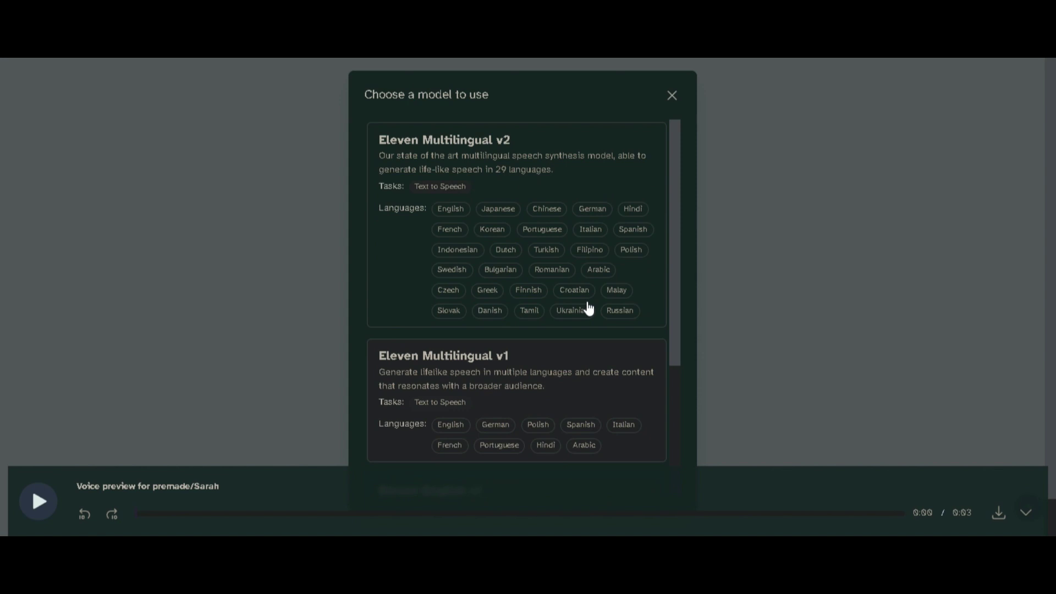
click(737, 285)
scroll(738, 283, down, 3)
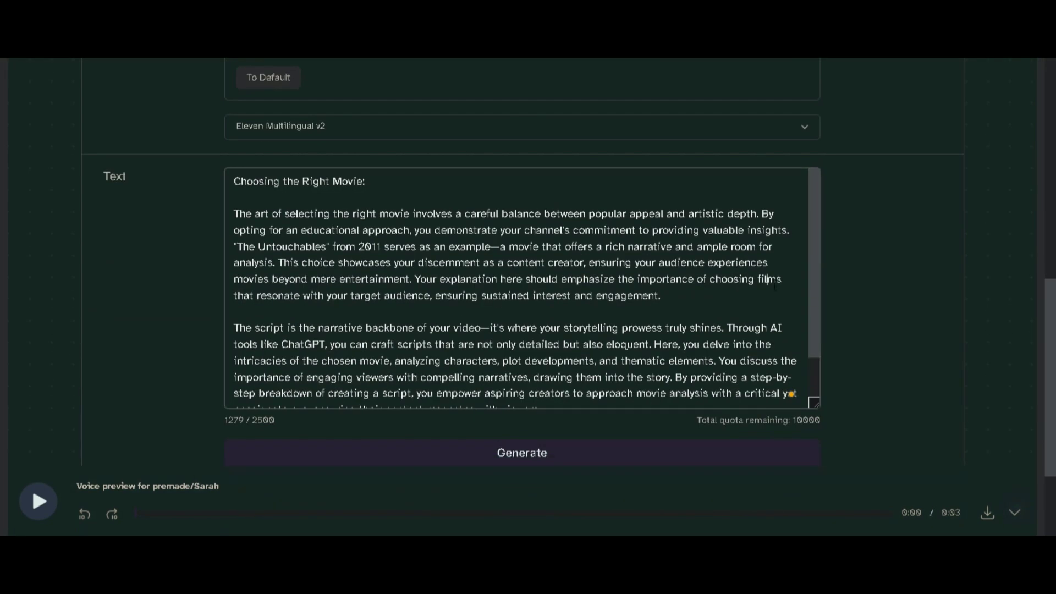
scroll(716, 294, down, 1)
scroll(662, 377, down, 2)
scroll(530, 448, up, 2)
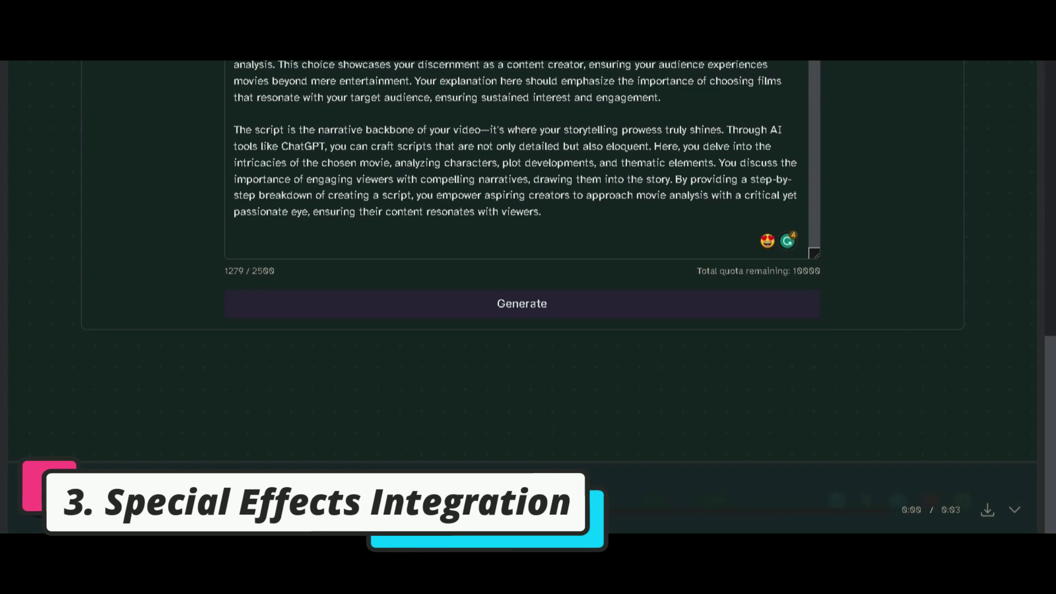
scroll(145, 465, up, 2)
scroll(660, 214, up, 1)
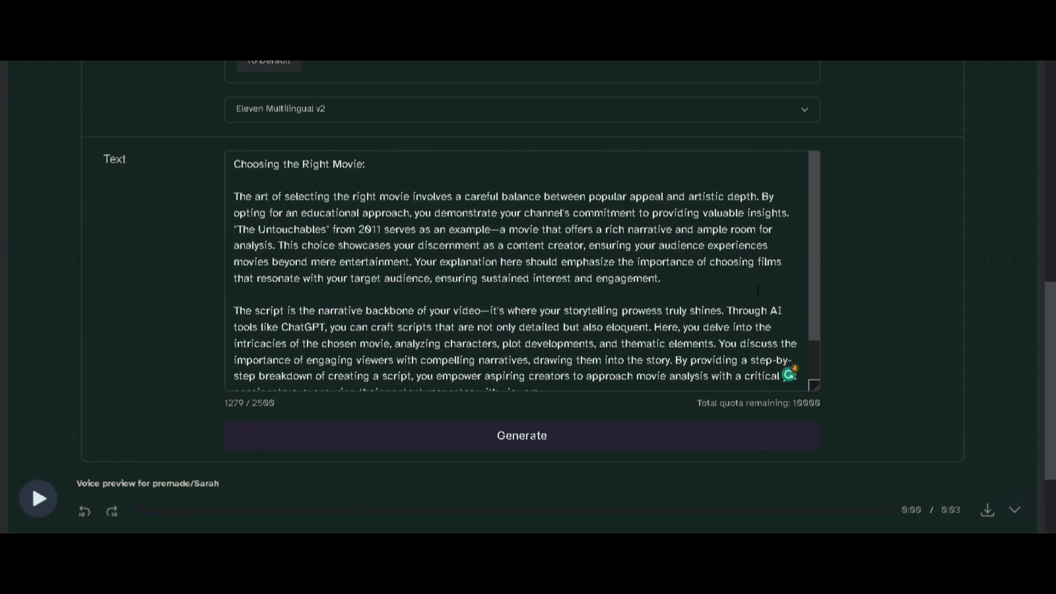
click(496, 108)
scroll(483, 189, down, 3)
click(483, 188)
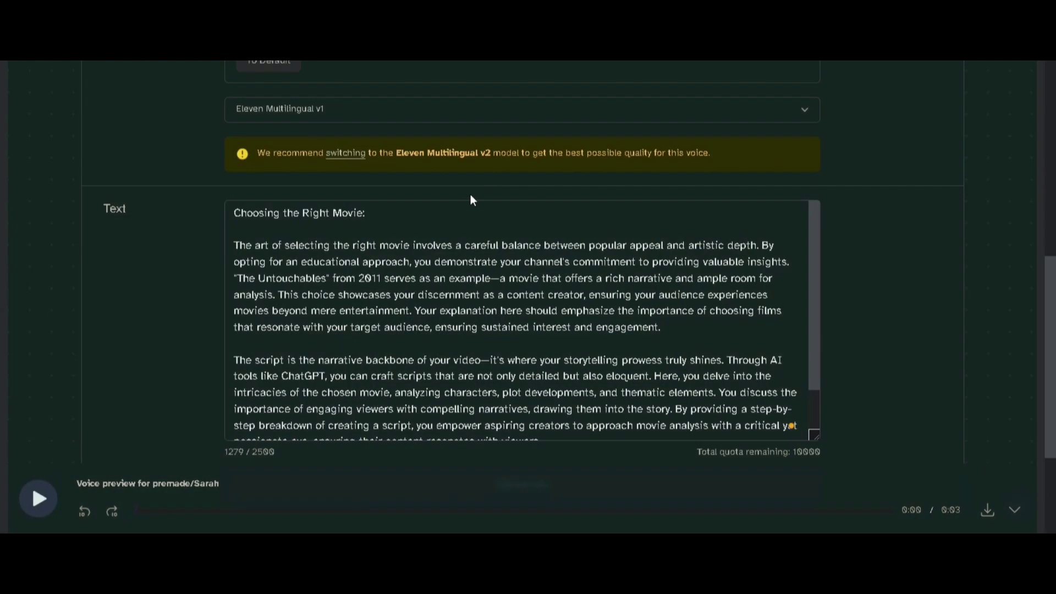
scroll(471, 193, up, 2)
scroll(460, 212, up, 2)
scroll(392, 226, up, 2)
- Switch the task to Speech to Speech, choose Glinda, and dismiss the usage error toast
click(479, 238)
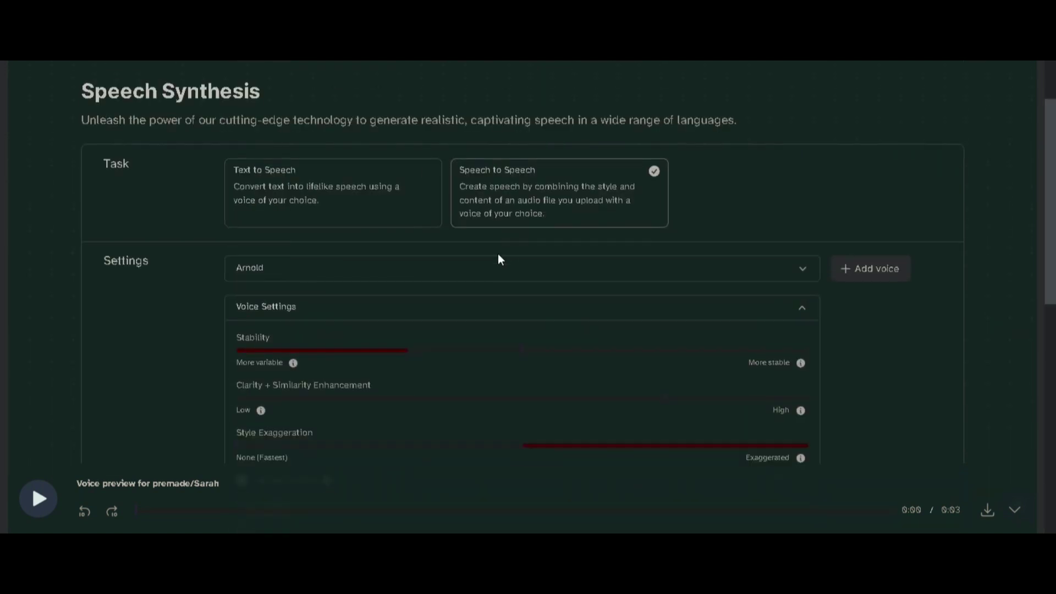
scroll(304, 214, down, 3)
scroll(305, 214, up, 1)
click(331, 182)
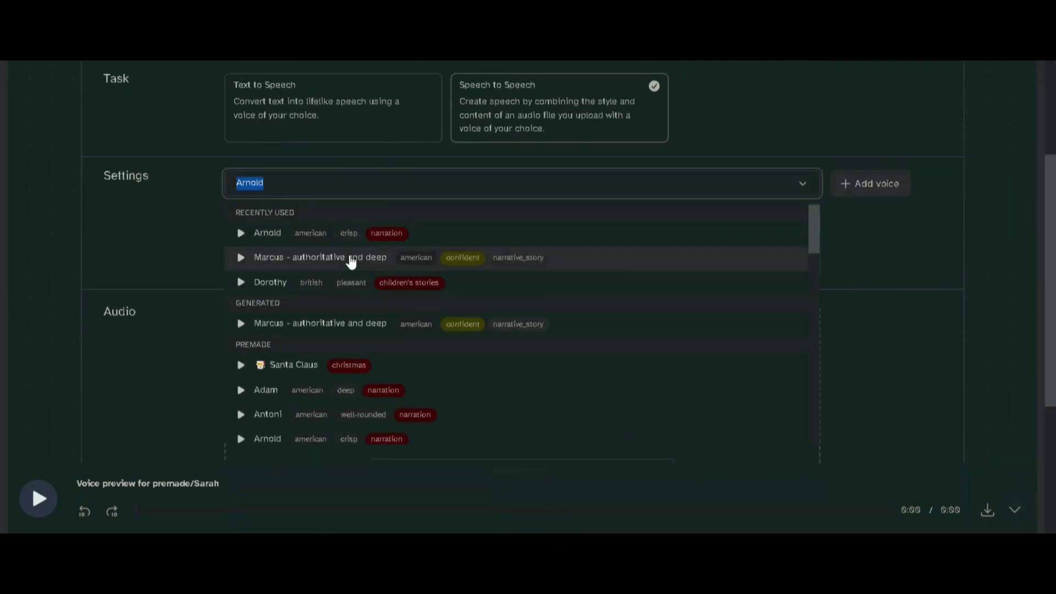
scroll(350, 259, down, 3)
click(270, 288)
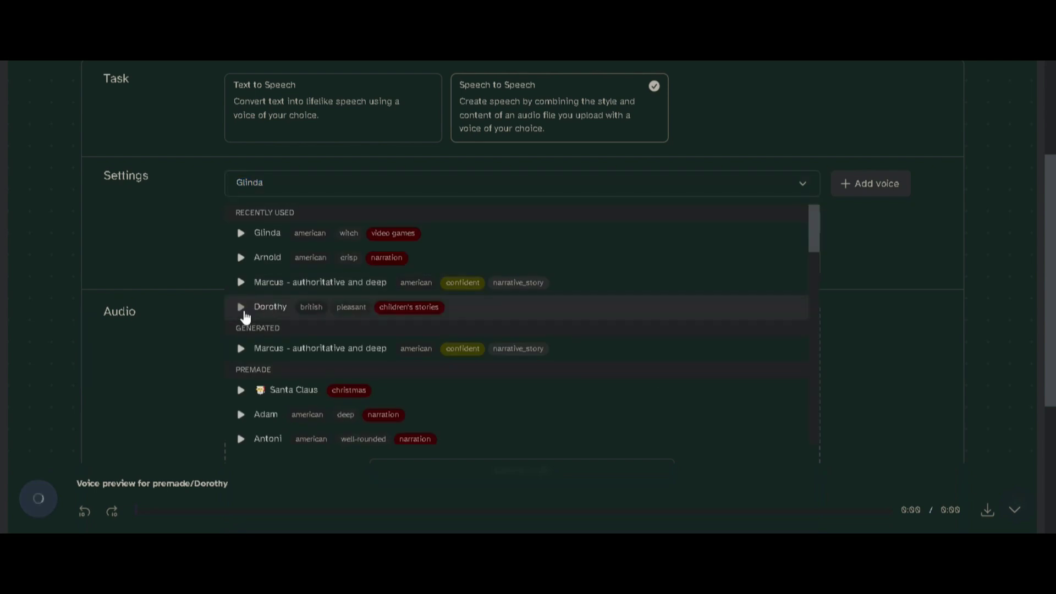
scroll(320, 352, down, 3)
scroll(320, 353, down, 2)
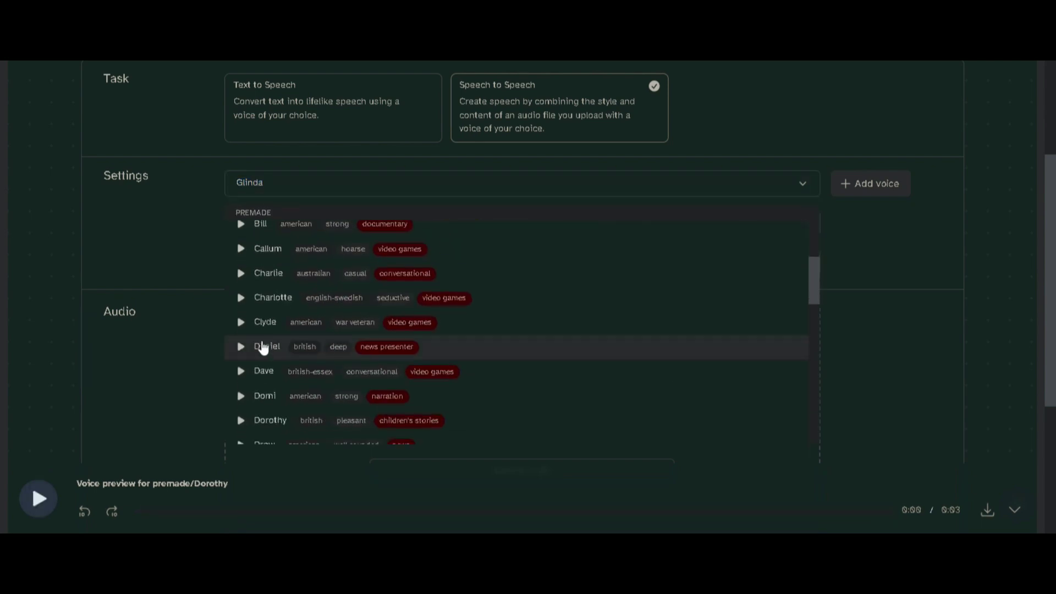
scroll(495, 386, down, 1)
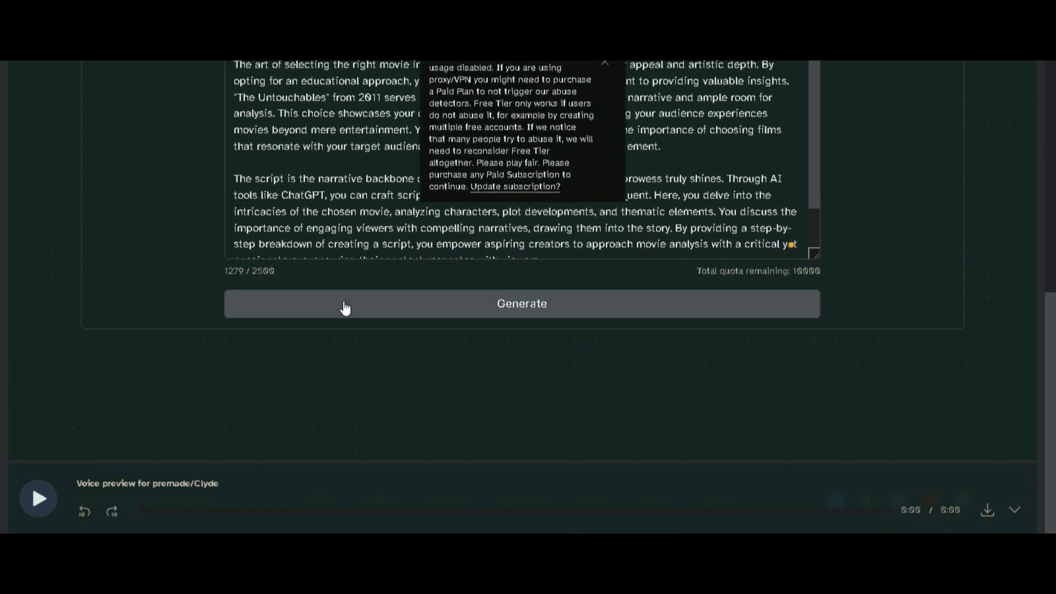
click(605, 86)
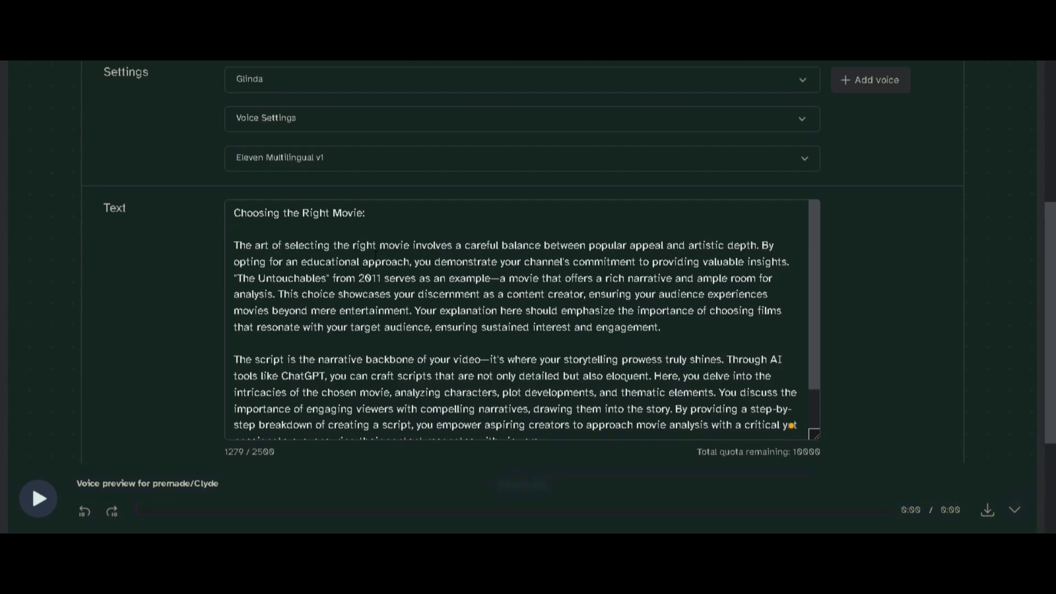
scroll(422, 253, down, 2)
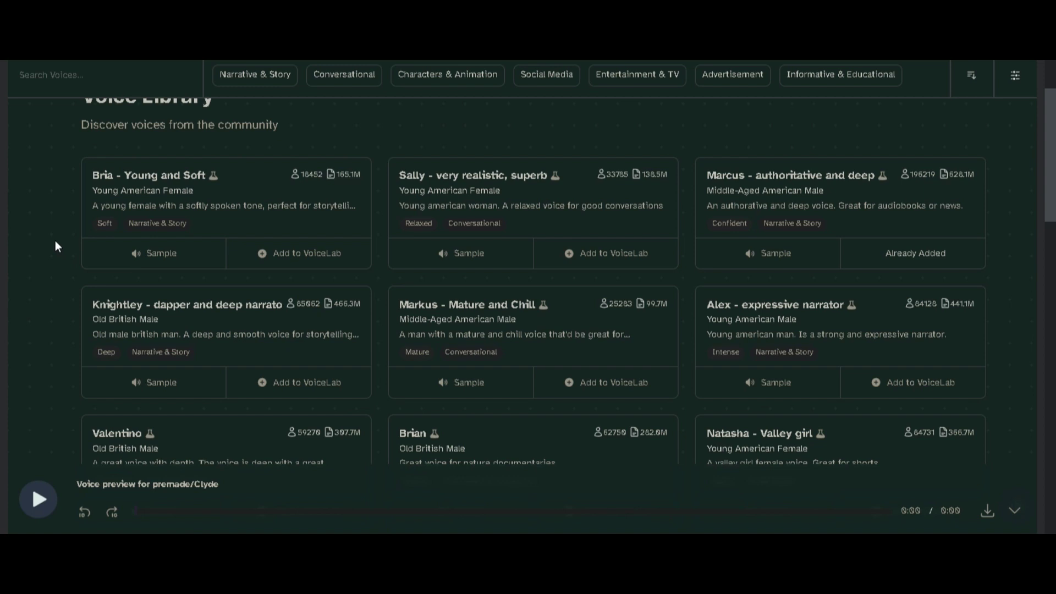
scroll(56, 241, down, 1)
scroll(55, 241, down, 2)
scroll(56, 241, down, 3)
scroll(56, 246, down, 2)
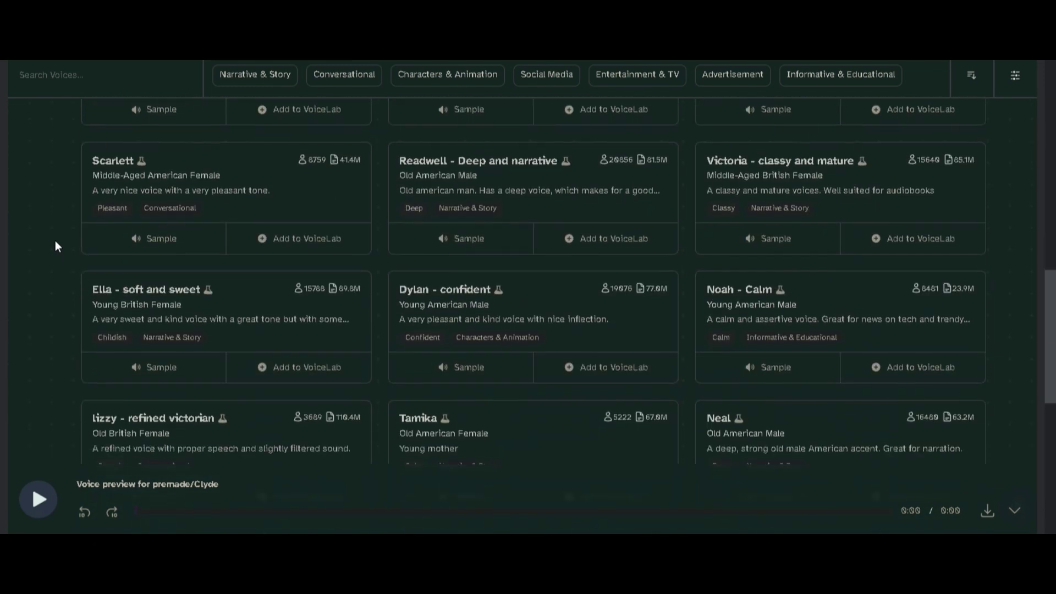
scroll(55, 246, down, 2)
scroll(56, 245, down, 1)
scroll(55, 245, down, 2)
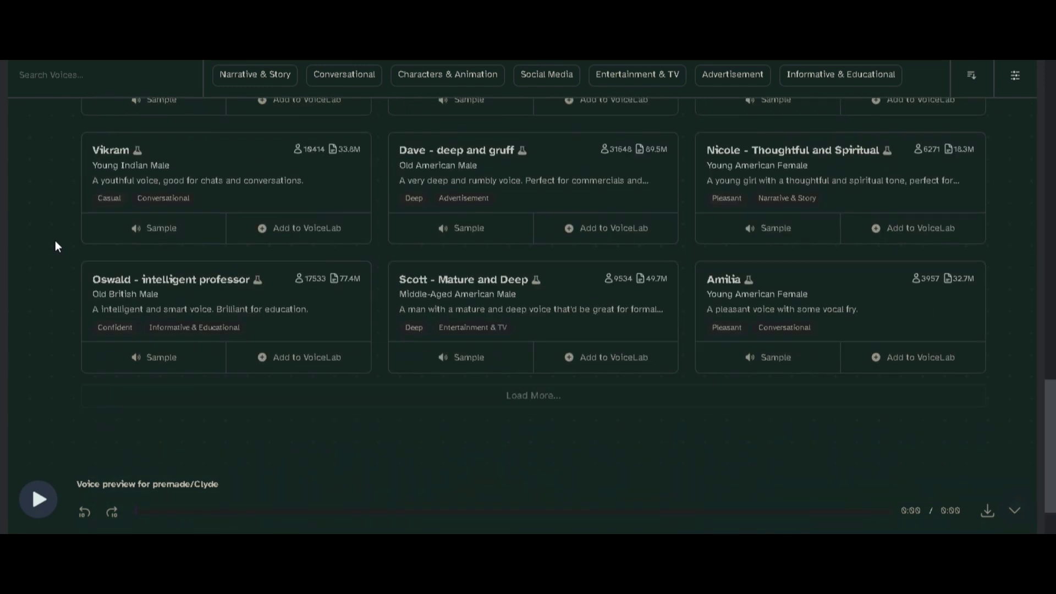
scroll(75, 272, down, 1)
scroll(89, 302, down, 1)
scroll(61, 290, down, 2)
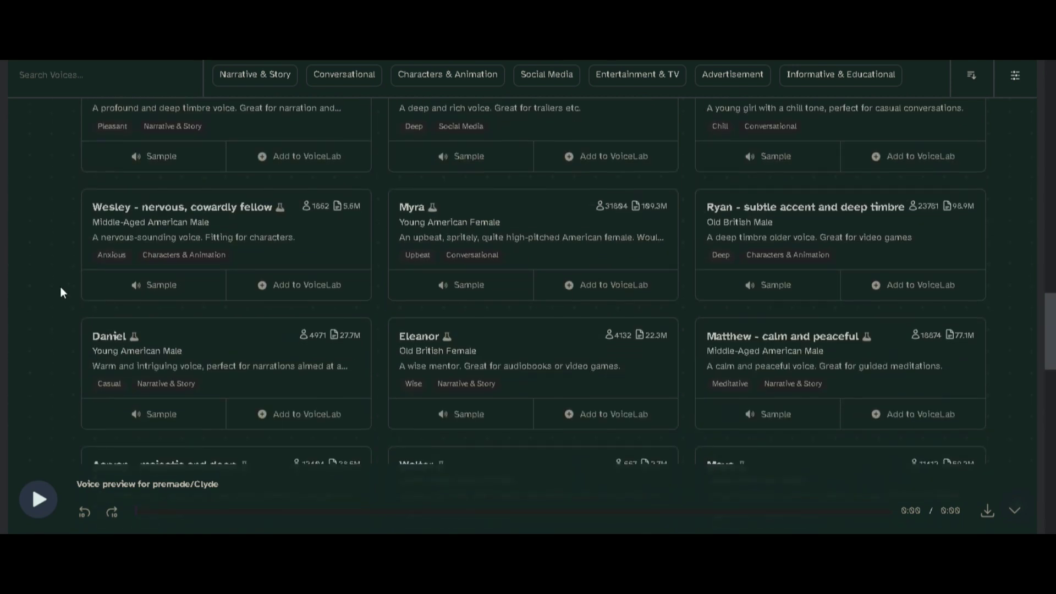
scroll(60, 291, down, 2)
scroll(61, 290, down, 3)
scroll(60, 291, down, 2)
scroll(61, 286, down, 3)
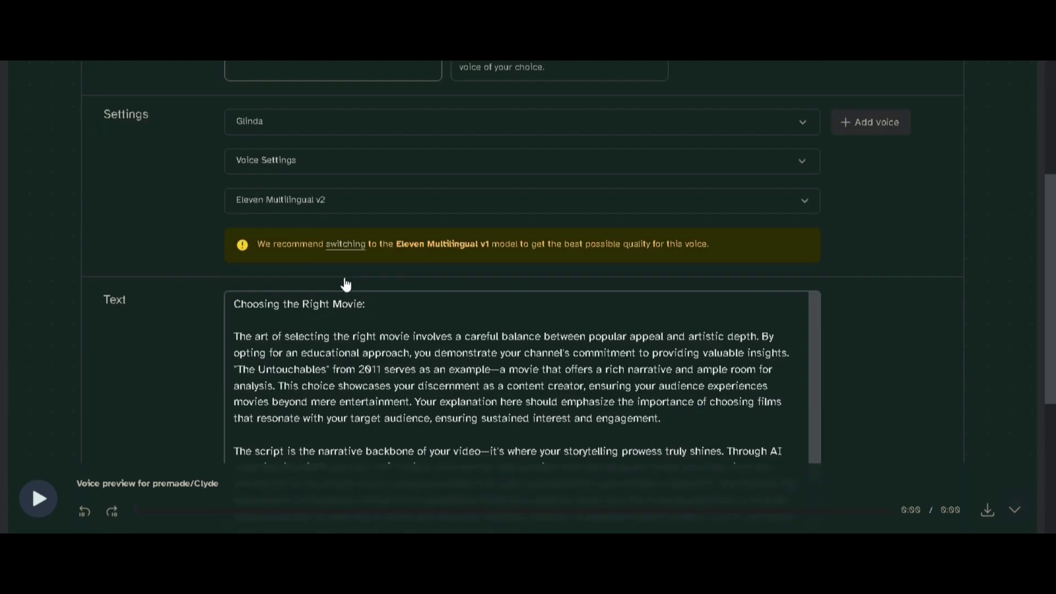
- Open the speech model choices and dismiss the Unusual activity error
click(324, 202)
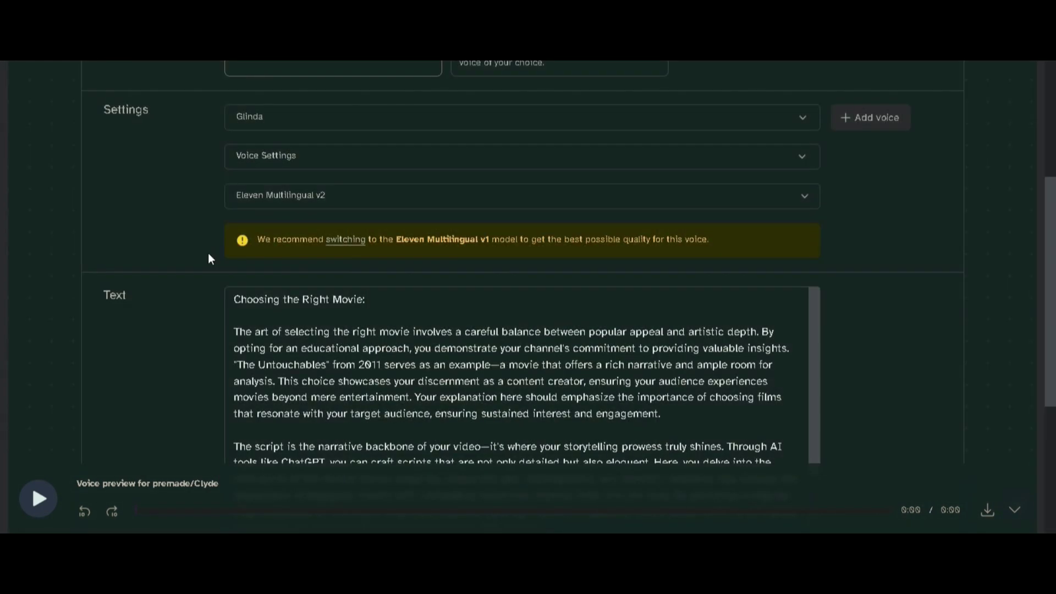
scroll(165, 278, down, 5)
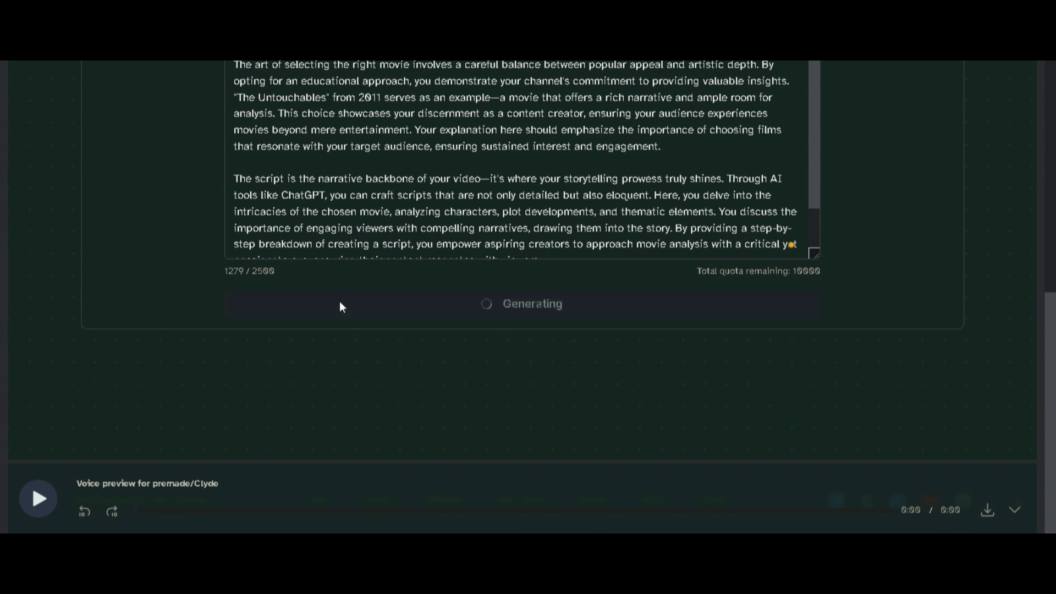
click(606, 86)
scroll(495, 165, up, 2)
scroll(495, 165, down, 2)
scroll(423, 248, down, 1)
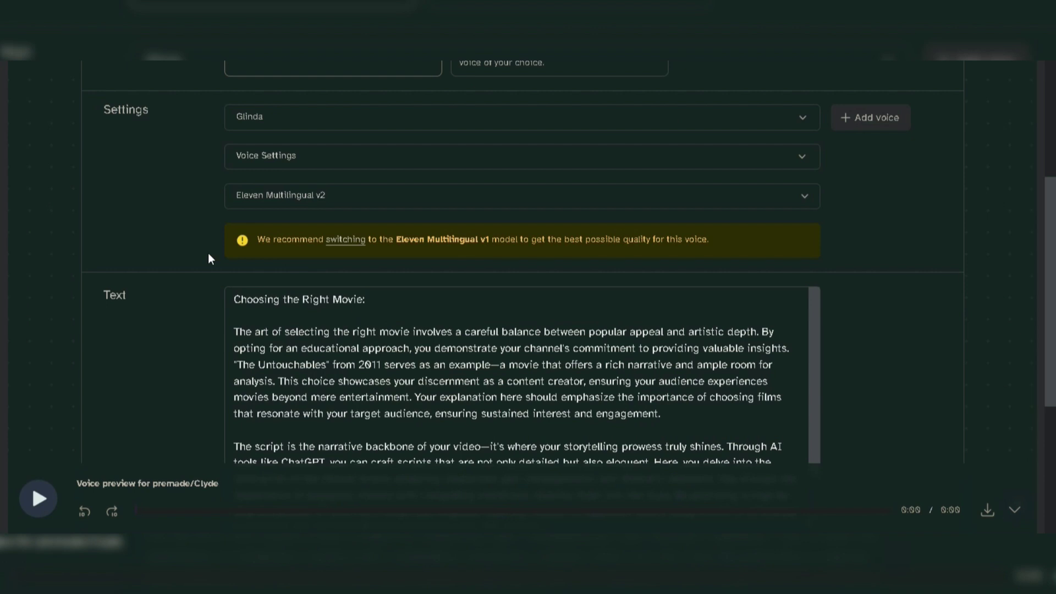
scroll(208, 254, down, 1)
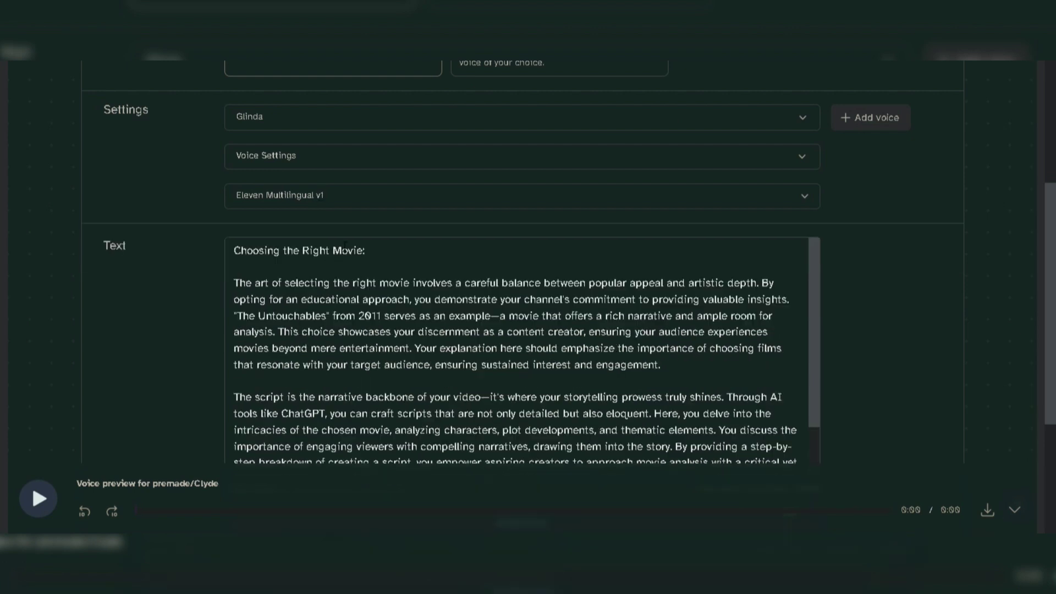
scroll(167, 274, down, 2)
scroll(166, 274, down, 1)
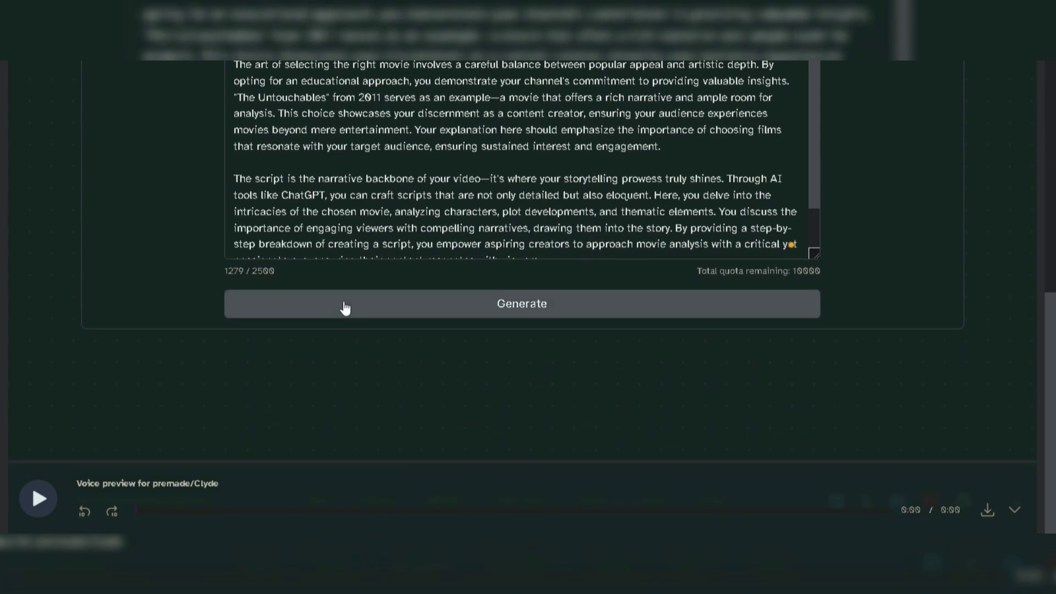
- Generate speech from the movie script using Multilingual v1
click(345, 307)
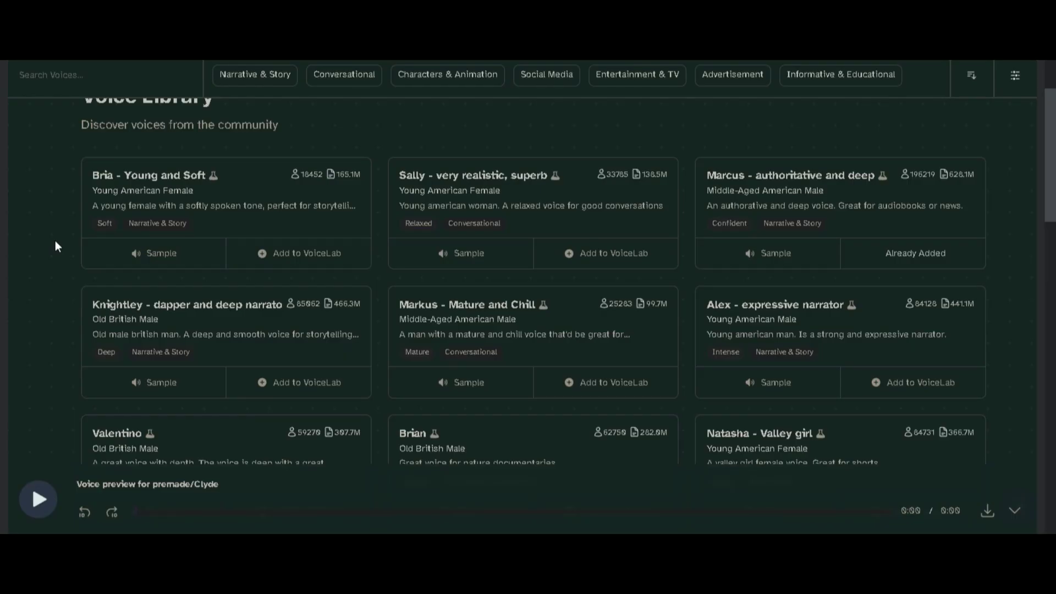
scroll(56, 242, down, 2)
scroll(56, 242, down, 2)
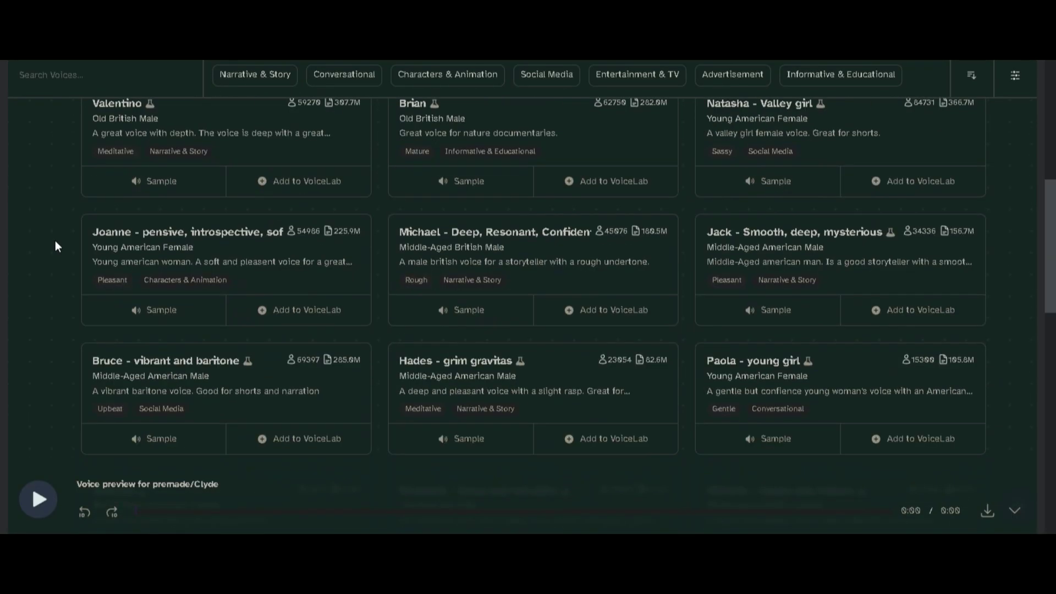
scroll(56, 241, down, 2)
scroll(55, 242, down, 2)
scroll(55, 242, down, 2)
scroll(55, 242, down, 3)
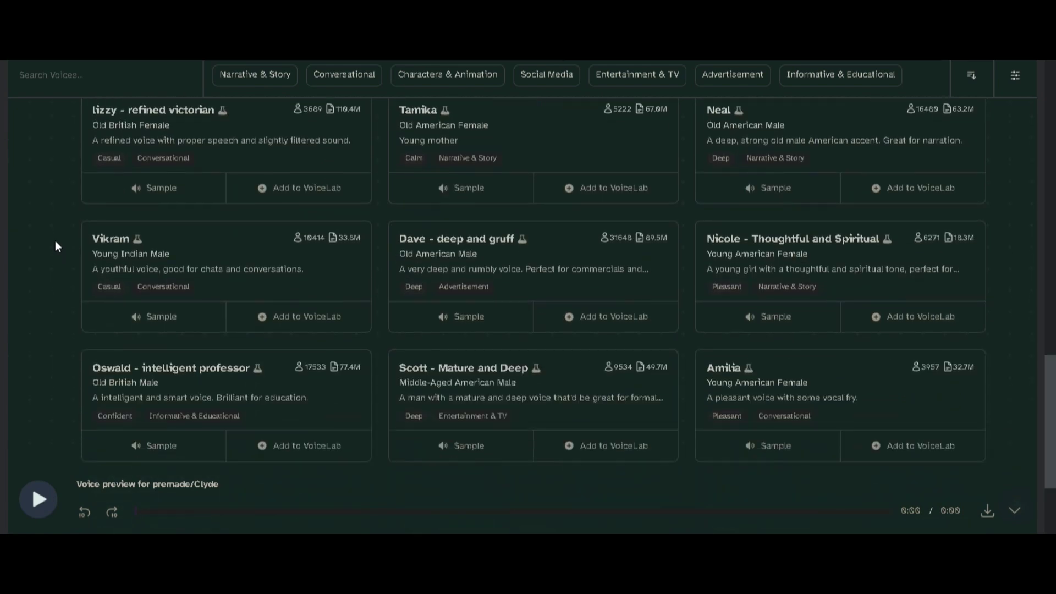